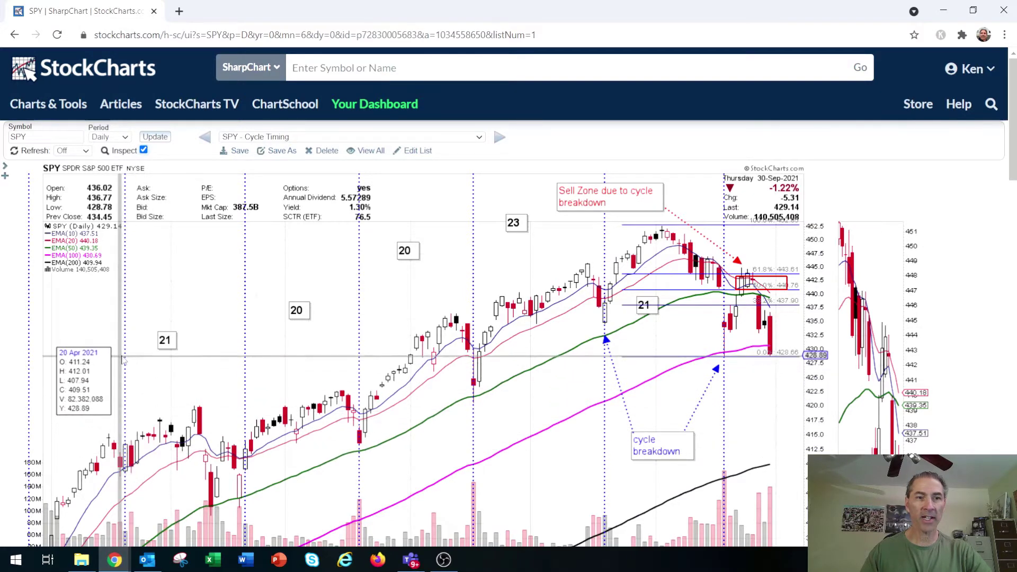
Turn off the inspect crosshair and open the SPY chart for annotation.
{"action": "left_click", "coordinate": [144, 151]}
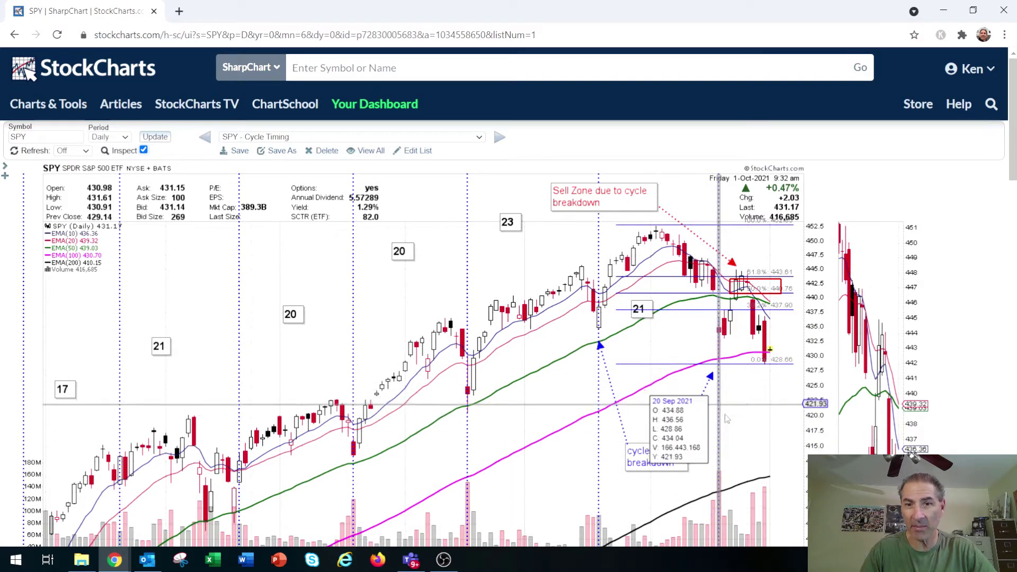
{"action": "left_click", "coordinate": [143, 151]}
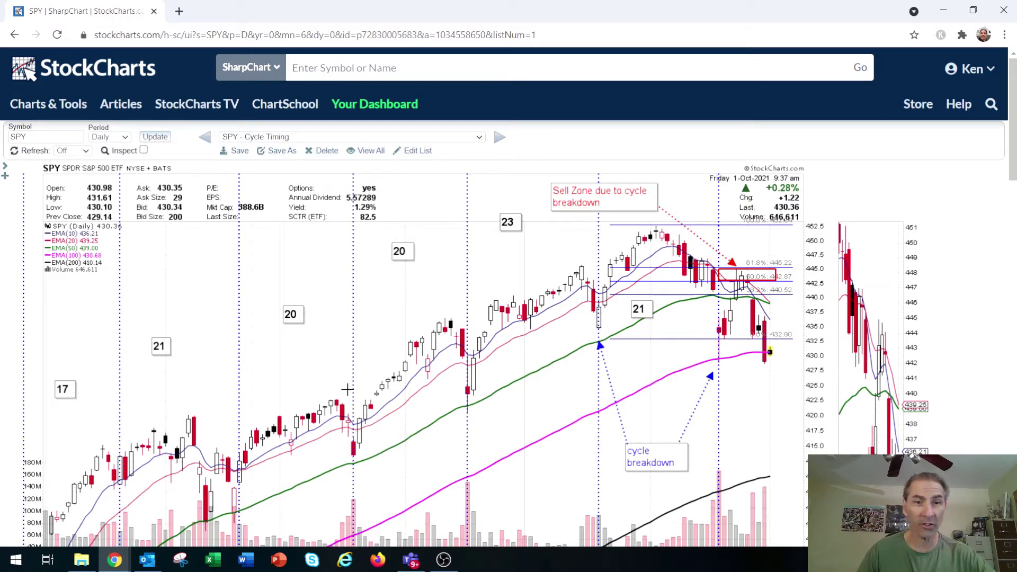
{"action": "scroll", "coordinate": [203, 431], "scroll_direction": "down", "scroll_amount": 2}
{"action": "scroll", "coordinate": [203, 431], "scroll_direction": "down", "scroll_amount": 10}
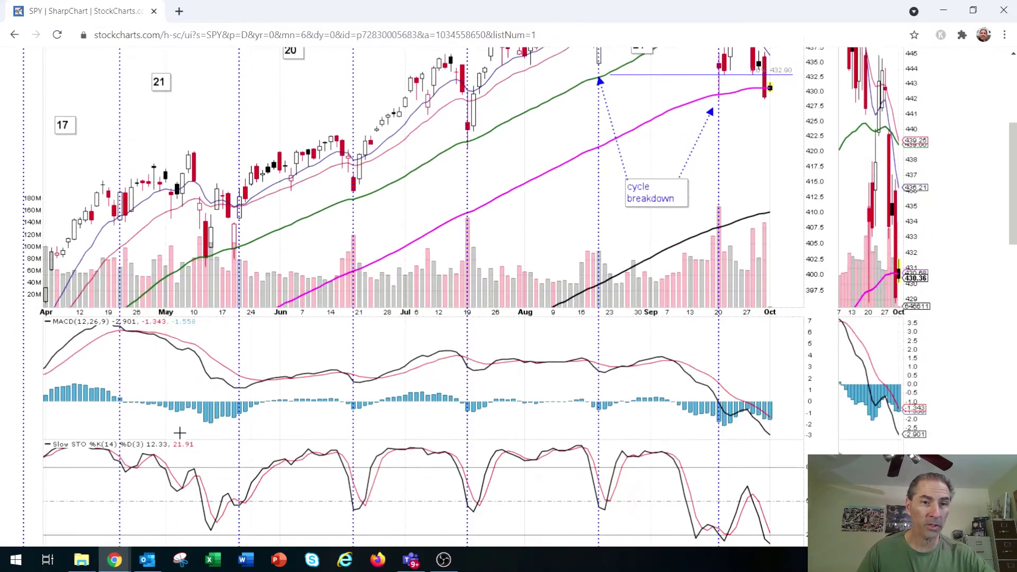
{"action": "scroll", "coordinate": [103, 426], "scroll_direction": "down", "scroll_amount": 4}
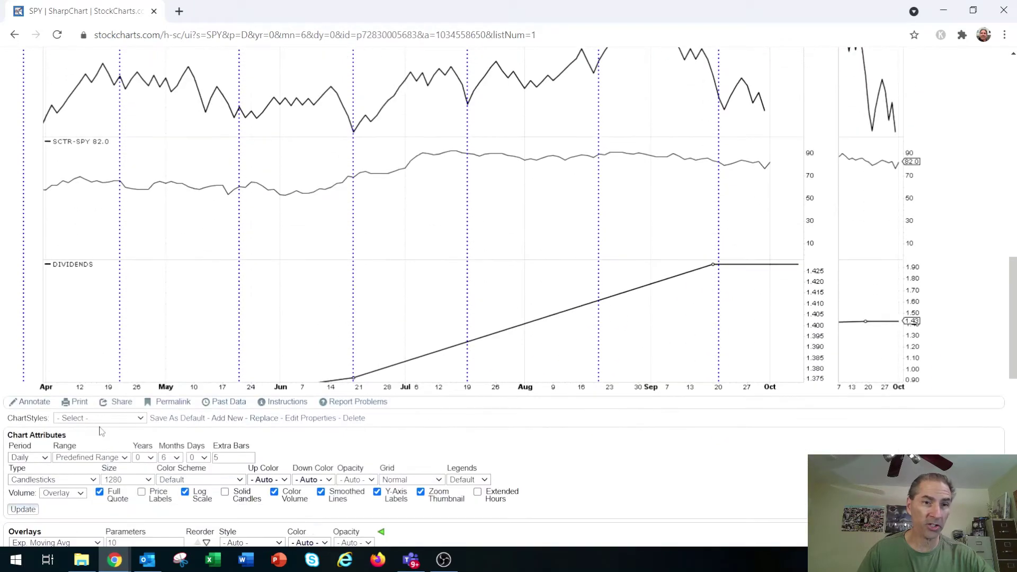
{"action": "left_click", "coordinate": [38, 399]}
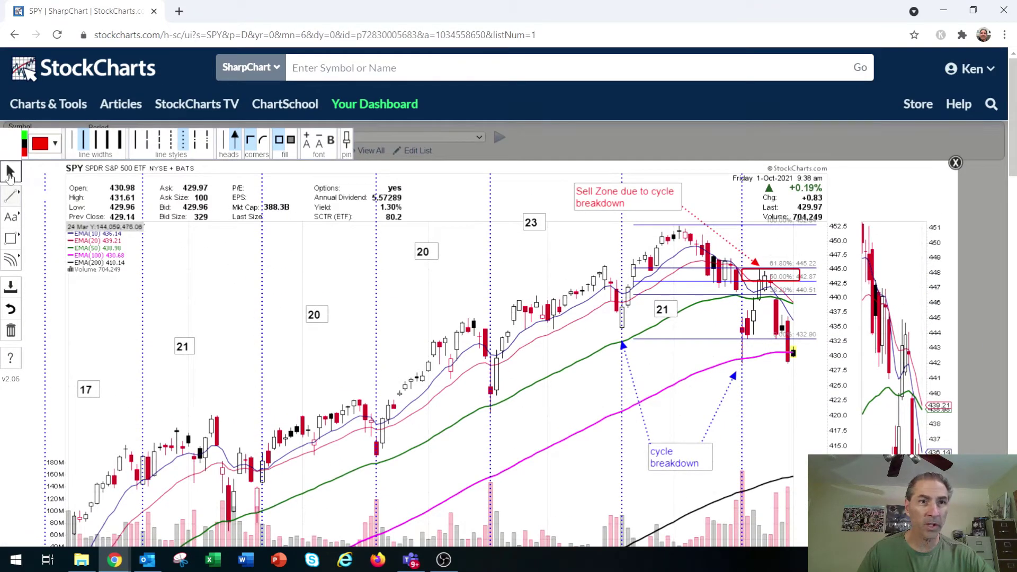
Delete the old Fibonacci retracement and the red sell-zone rectangle, and pull the red arrow's tip up beside the "Sell Zone" callout.
{"action": "key", "text": "Delete"}
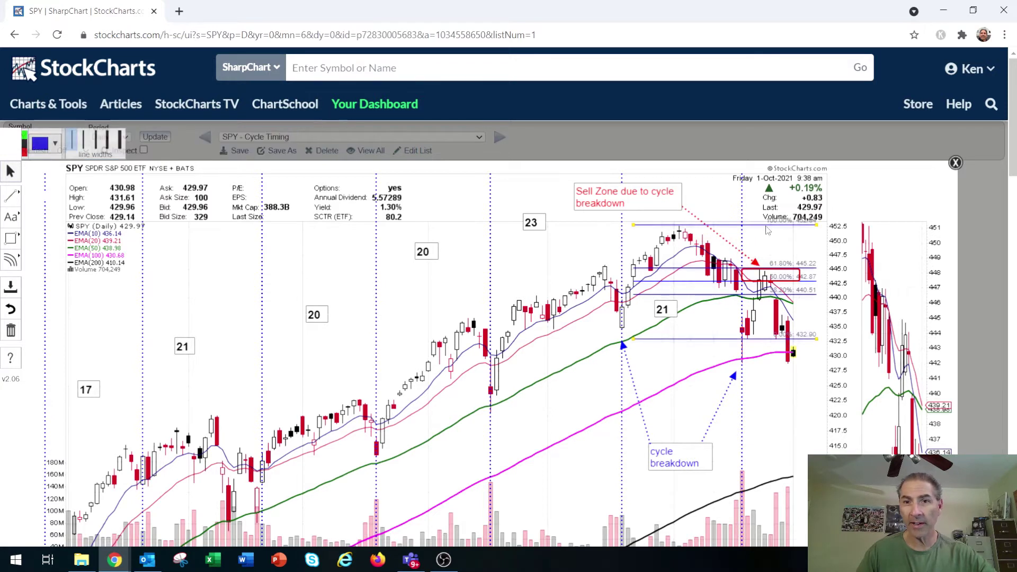
{"action": "left_click", "coordinate": [789, 275]}
{"action": "key", "text": "Delete"}
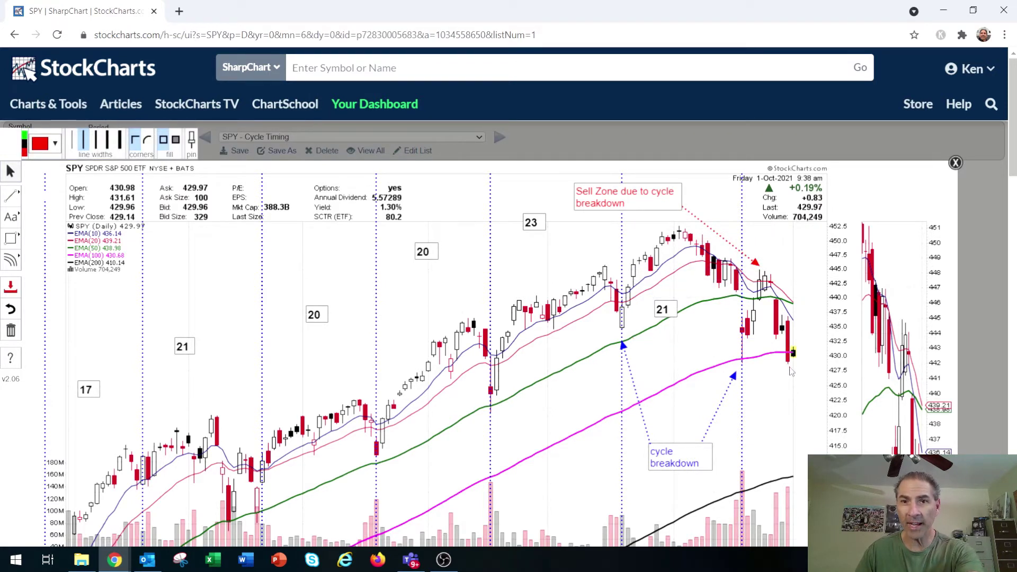
{"action": "left_click", "coordinate": [756, 262]}
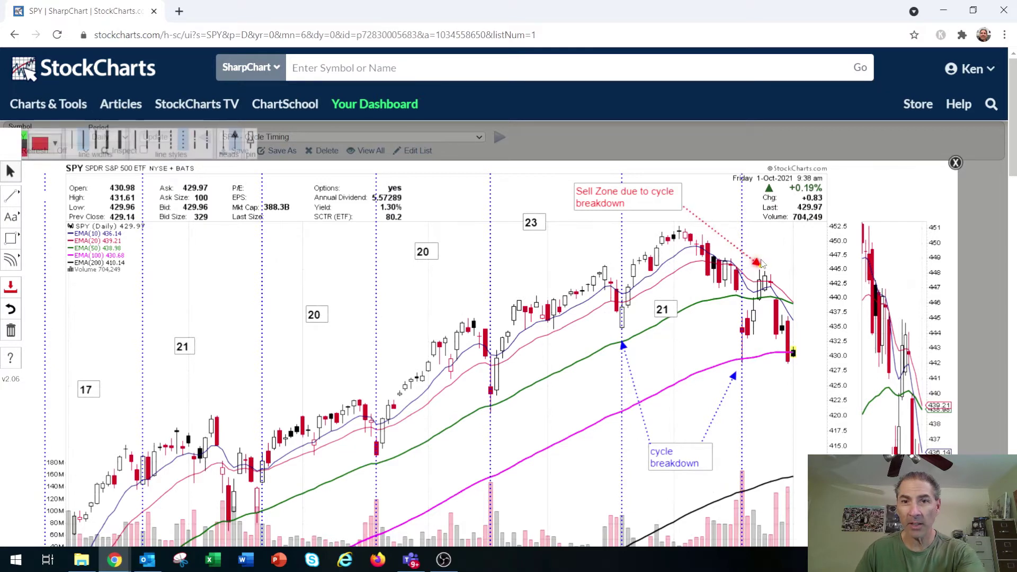
{"action": "left_click_drag", "start_coordinate": [761, 269], "coordinate": [709, 206]}
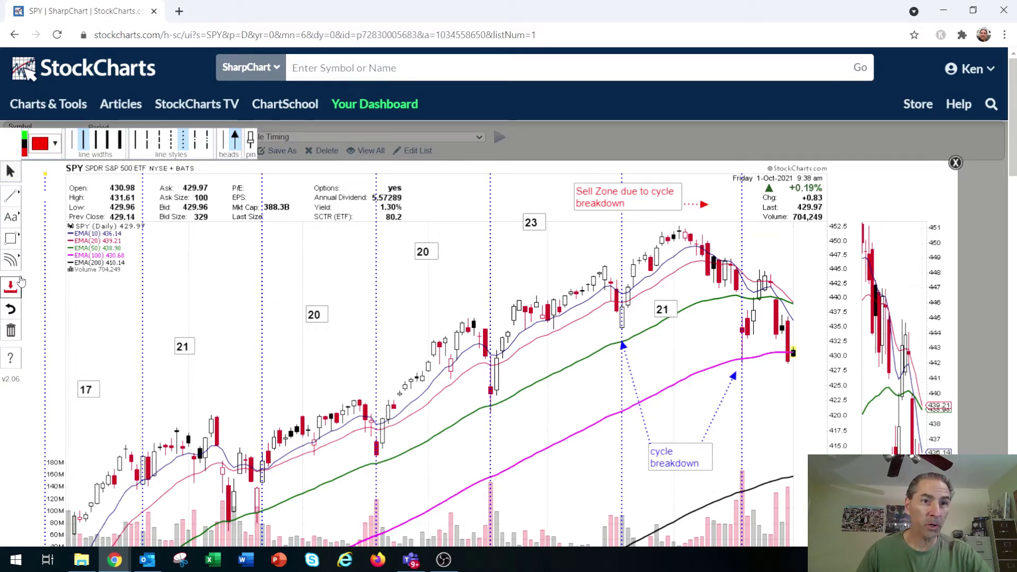
Draw a Fibonacci retracement from the early-September high at about 452.48 down to about 429.85.
{"action": "left_click", "coordinate": [15, 262]}
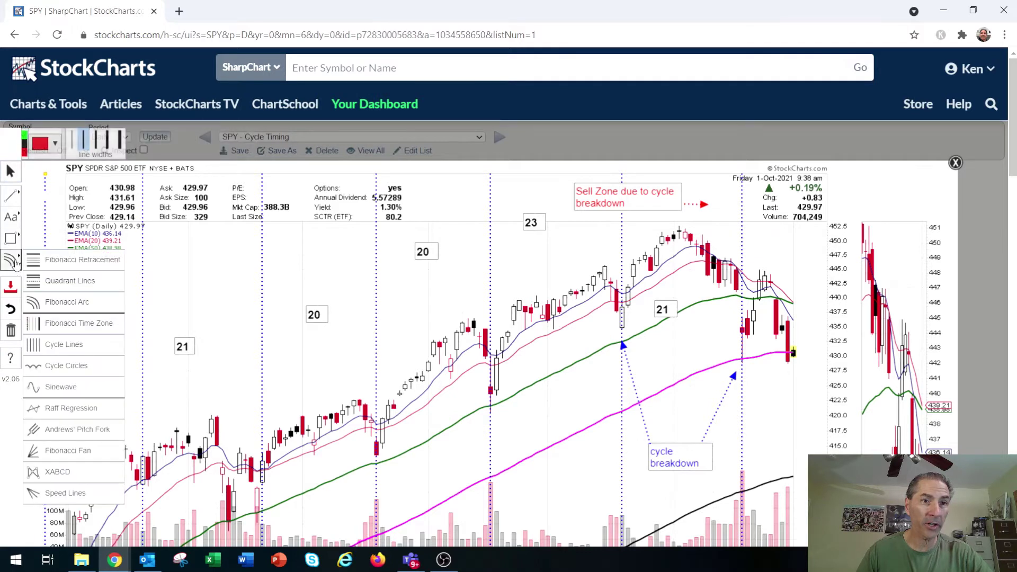
{"action": "left_click", "coordinate": [46, 261]}
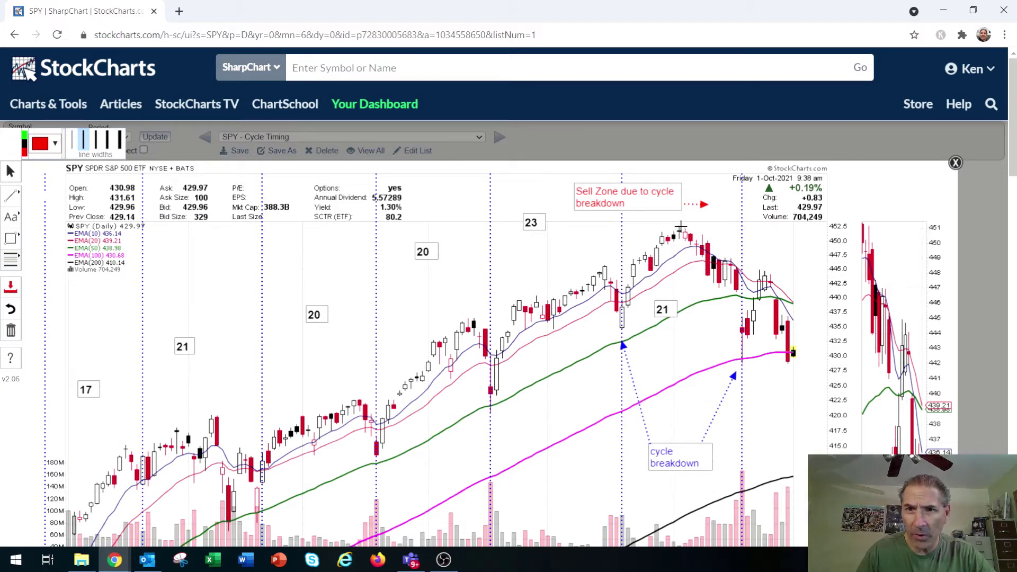
{"action": "mouse_move", "coordinate": [681, 226]}
{"action": "left_mouse_down"}
{"action": "mouse_move", "coordinate": [716, 341]}
{"action": "mouse_move", "coordinate": [784, 364]}
{"action": "mouse_move", "coordinate": [733, 374]}
{"action": "mouse_move", "coordinate": [742, 359]}
{"action": "left_mouse_up"}
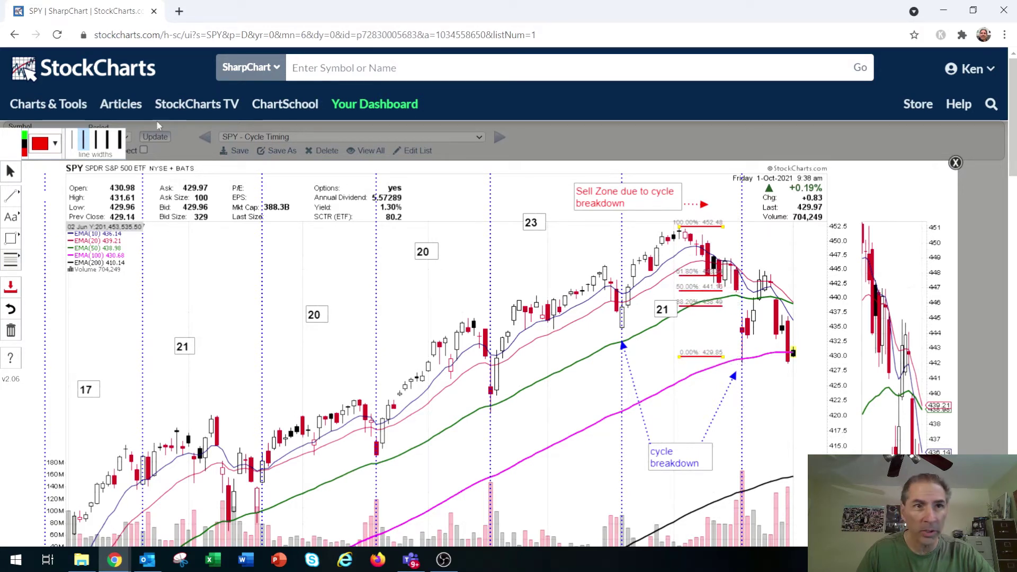
Move the dotted September cycle line aside to early August and extend the retracement past the last bar, with its 0% level at about 428.84.
{"action": "left_click", "coordinate": [651, 447]}
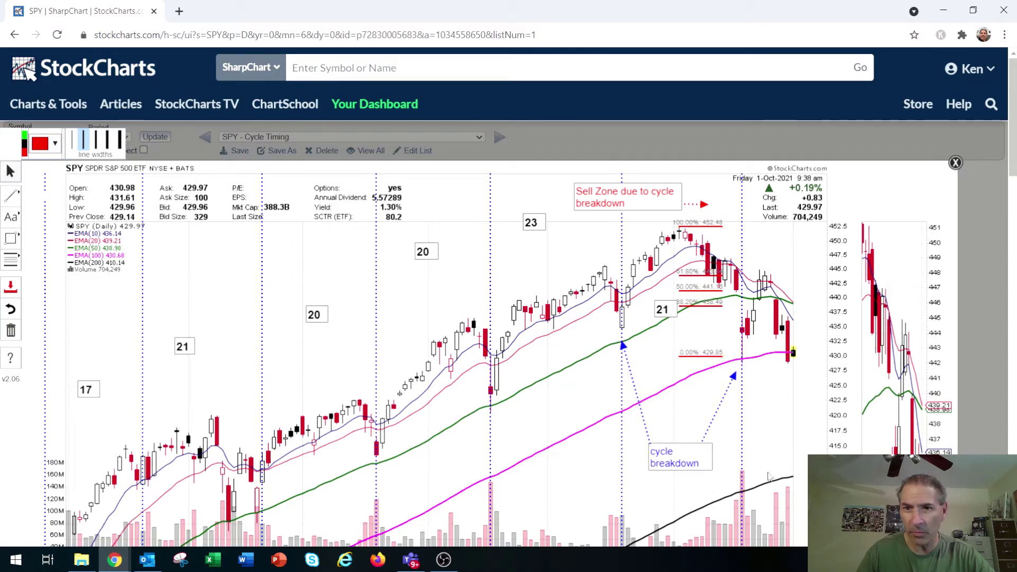
{"action": "left_click", "coordinate": [743, 429]}
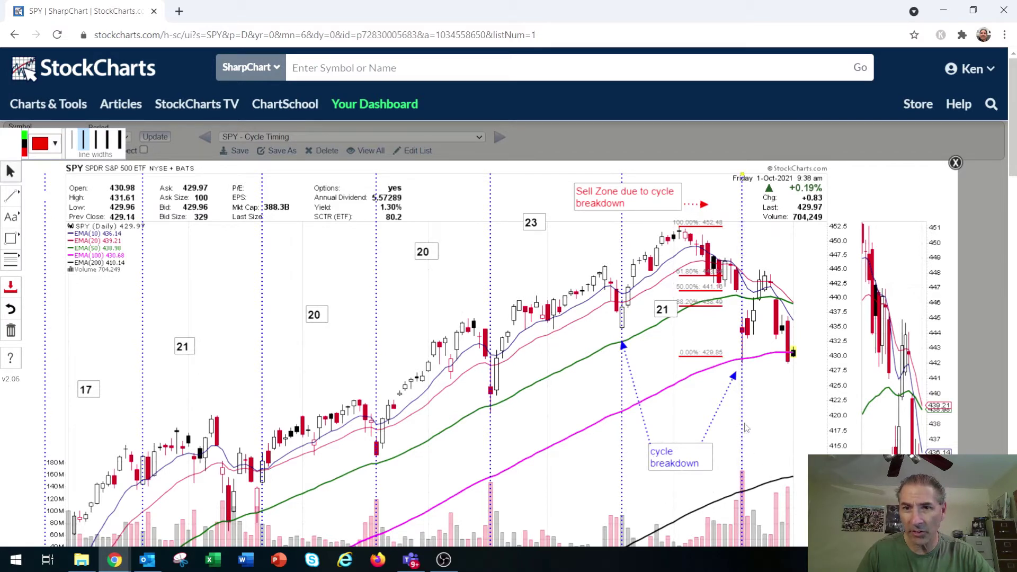
{"action": "left_click_drag", "start_coordinate": [746, 428], "coordinate": [571, 416]}
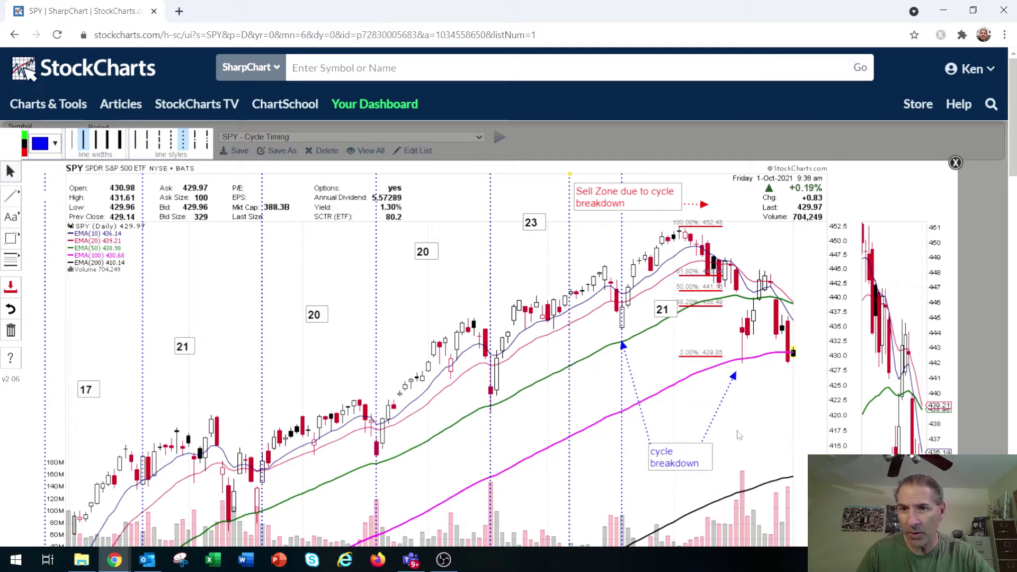
{"action": "left_click", "coordinate": [714, 358]}
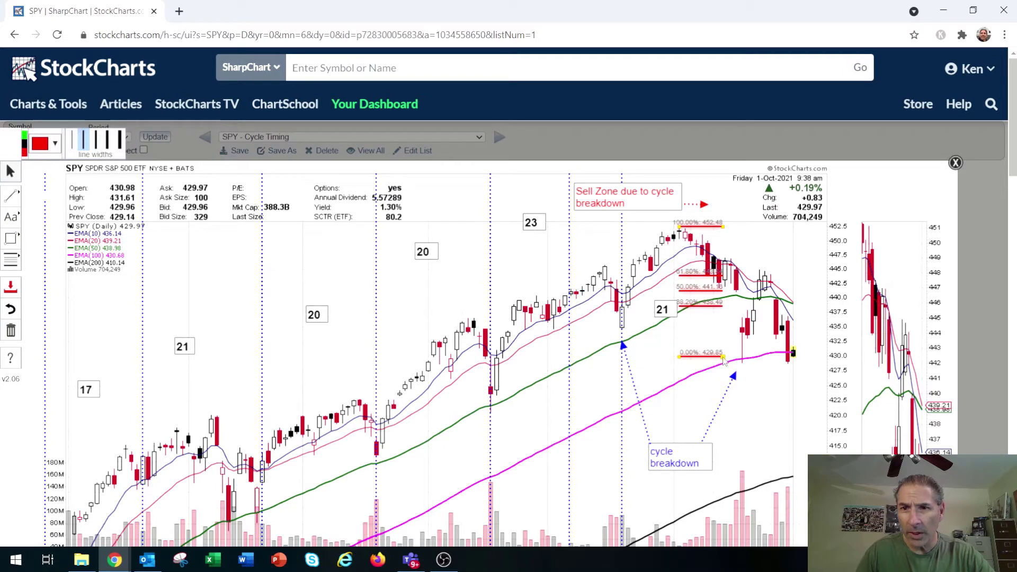
{"action": "left_click_drag", "start_coordinate": [724, 360], "coordinate": [737, 365]}
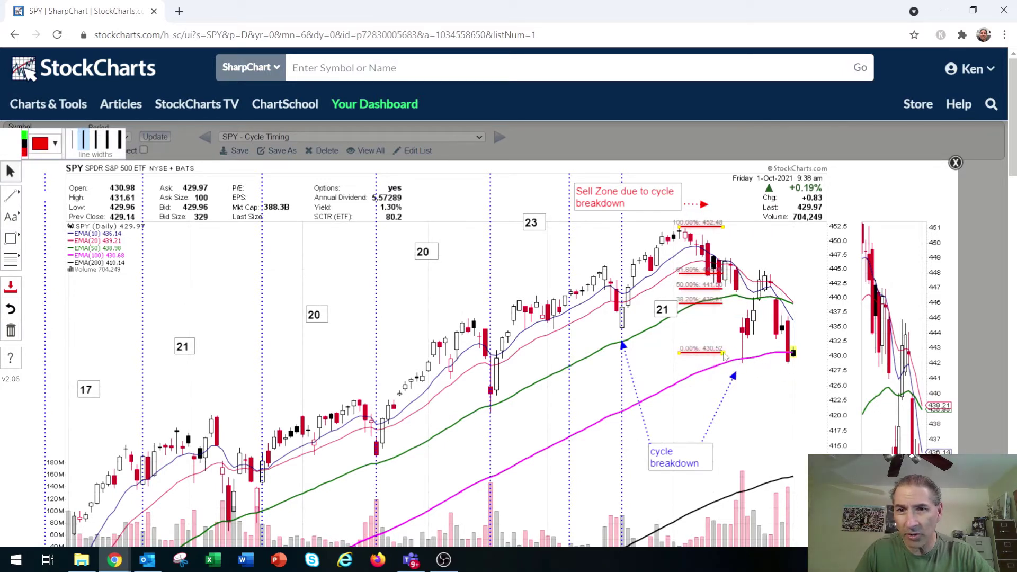
{"action": "left_click_drag", "start_coordinate": [726, 357], "coordinate": [826, 365]}
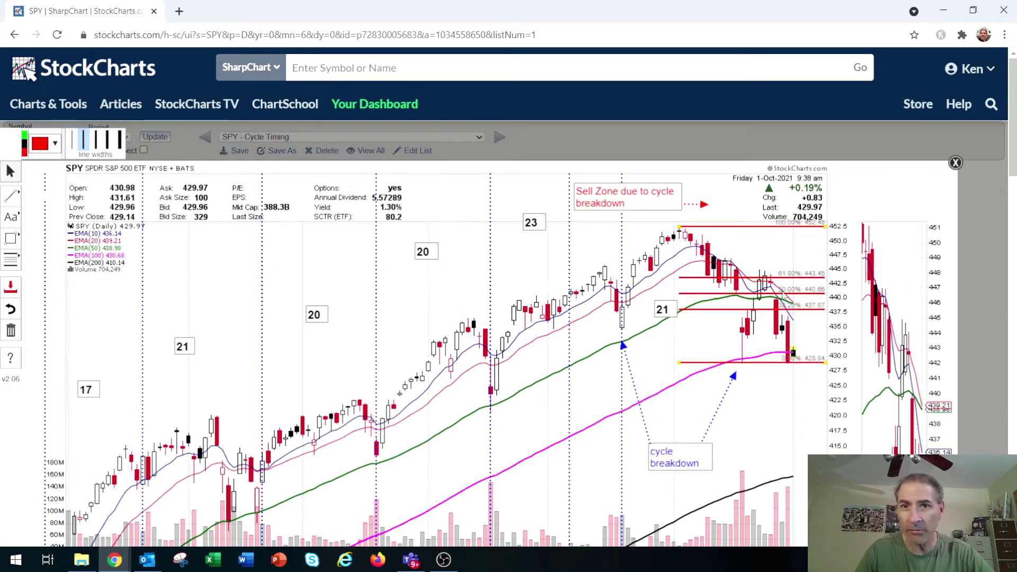
Format the Fibonacci retracement in blue with the thinnest line width.
{"action": "left_click", "coordinate": [49, 149]}
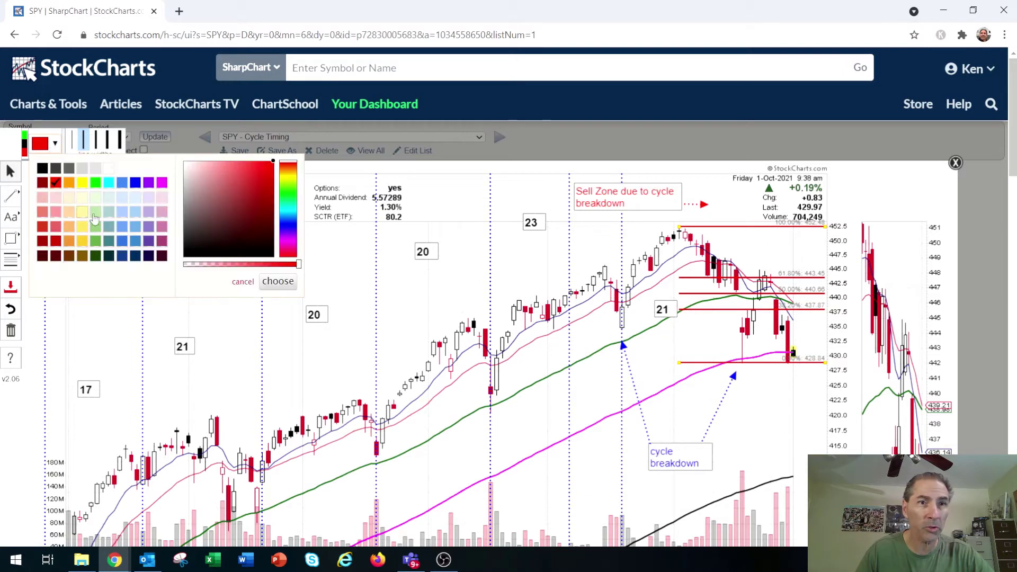
{"action": "left_click", "coordinate": [135, 183]}
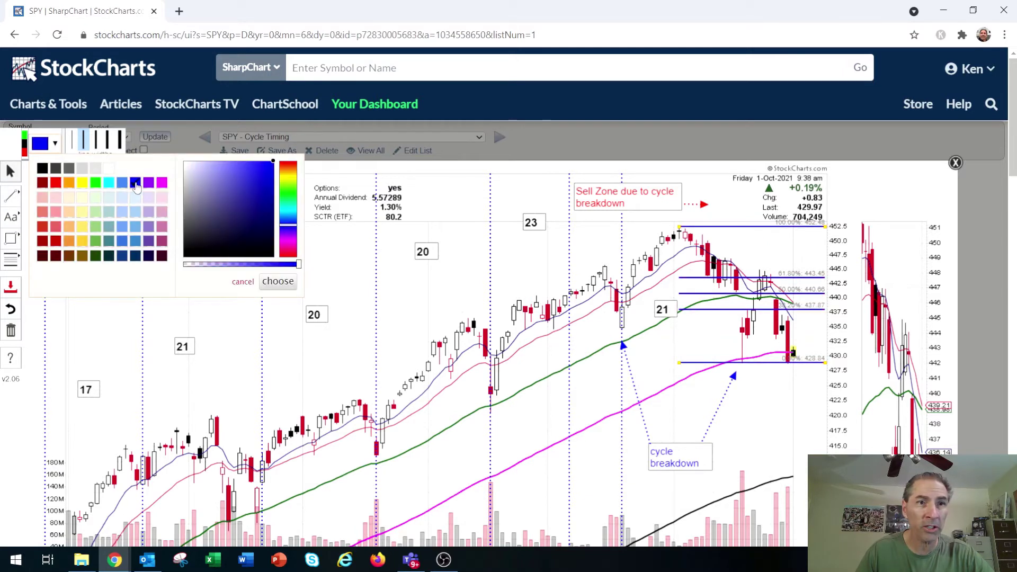
{"action": "left_click", "coordinate": [41, 154]}
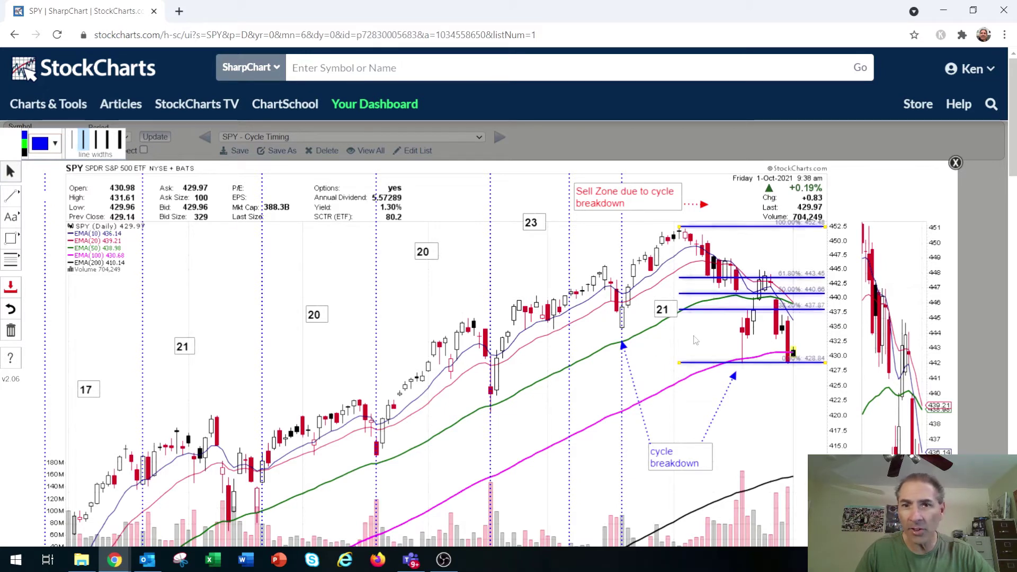
{"action": "left_click", "coordinate": [76, 142]}
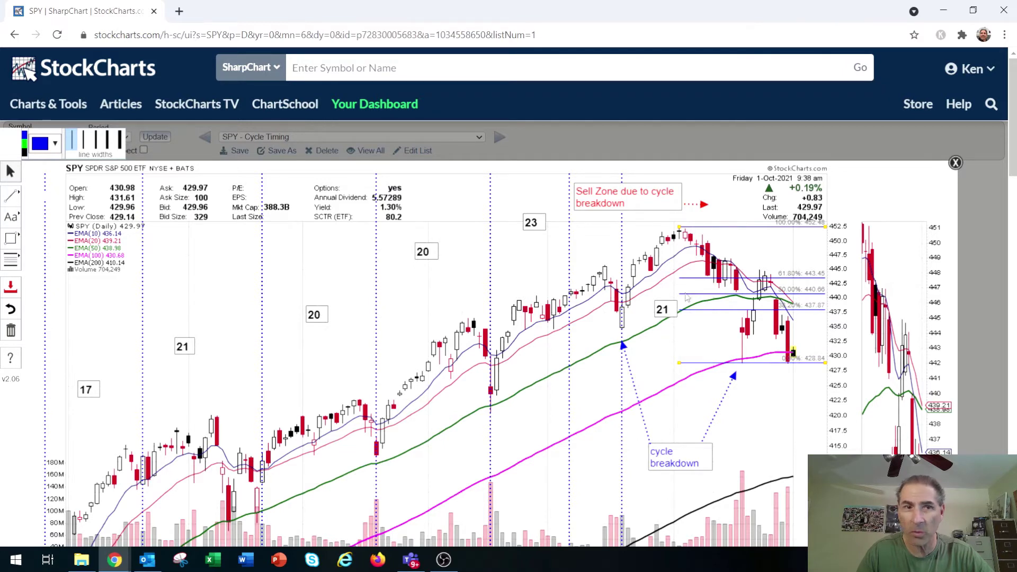
Draw a thin red unfilled rectangle between the 61.8% and 50% retracement levels, from the late-September rebound highs to the retracement's right end.
{"action": "left_click", "coordinate": [10, 238]}
{"action": "left_click", "coordinate": [48, 233]}
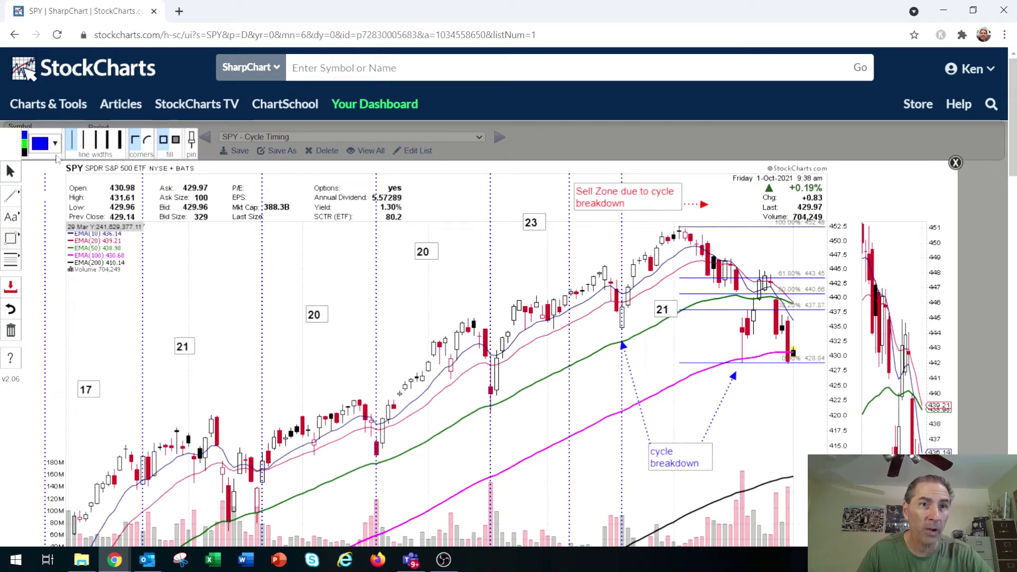
{"action": "left_click", "coordinate": [53, 145]}
{"action": "left_click", "coordinate": [56, 183]}
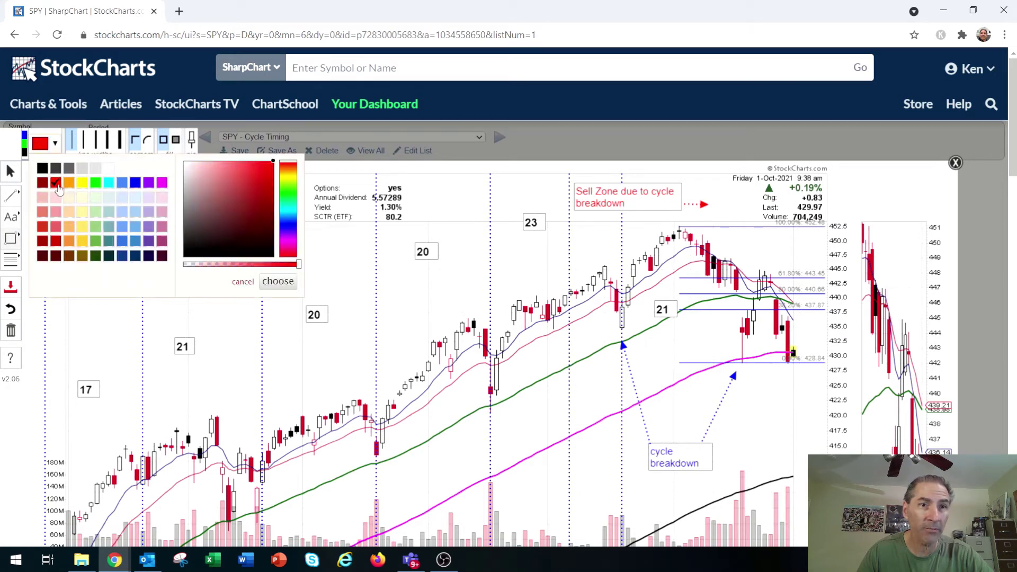
{"action": "left_click", "coordinate": [559, 183]}
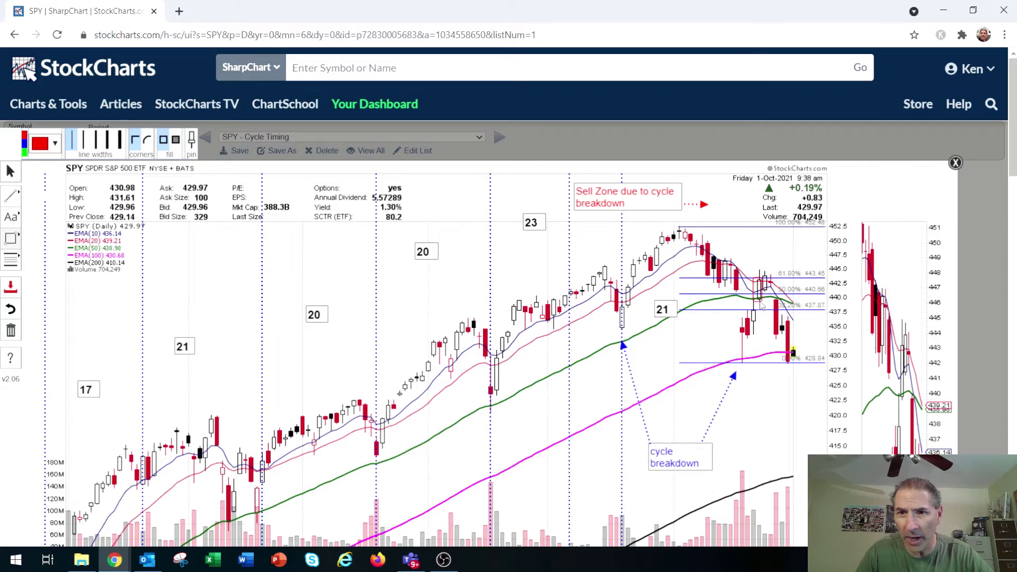
{"action": "left_click_drag", "start_coordinate": [761, 314], "coordinate": [810, 313]}
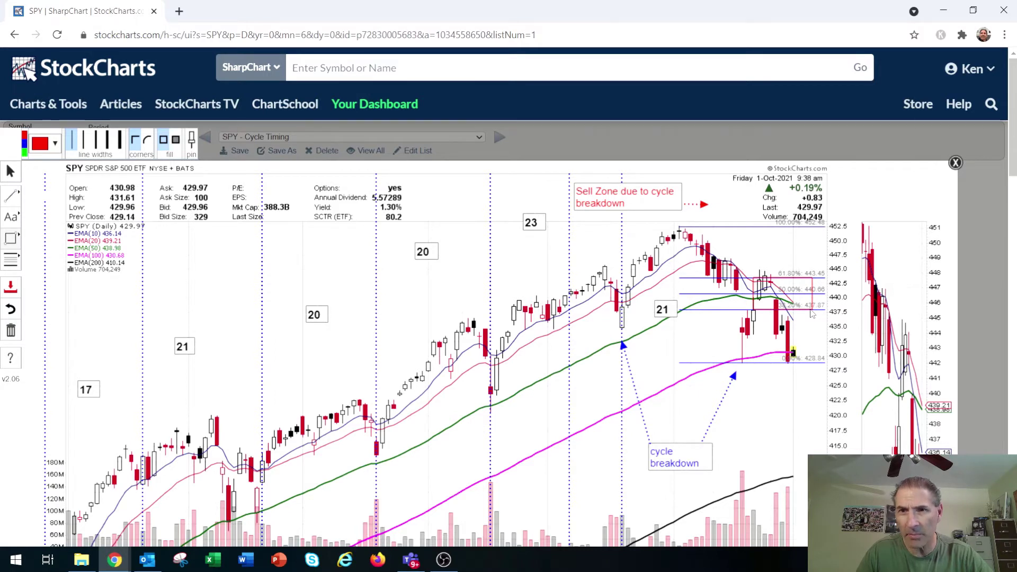
{"action": "left_click_drag", "start_coordinate": [809, 311], "coordinate": [805, 299]}
{"action": "left_click_drag", "start_coordinate": [804, 298], "coordinate": [818, 298]}
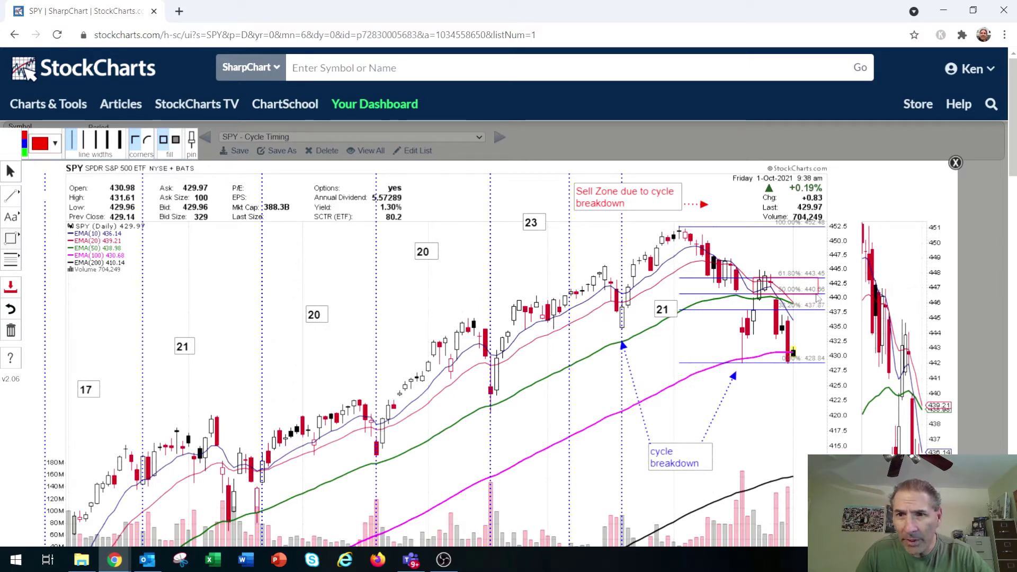
{"action": "left_click_drag", "start_coordinate": [818, 299], "coordinate": [826, 300]}
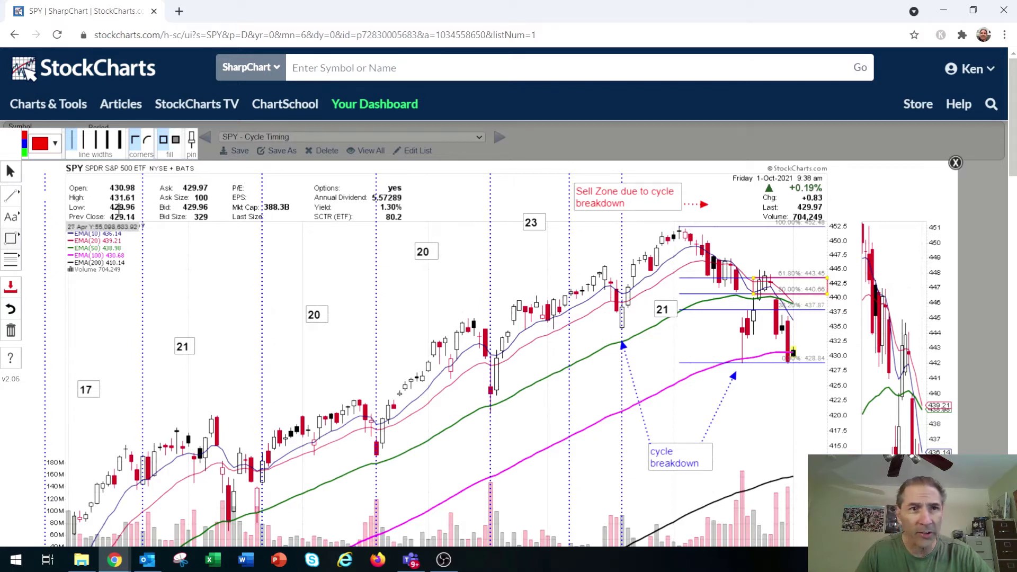
Point the red callout arrow at the new sell-zone rectangle and move the dotted cycle line from early August back to the 20 September low.
{"action": "left_click", "coordinate": [699, 206]}
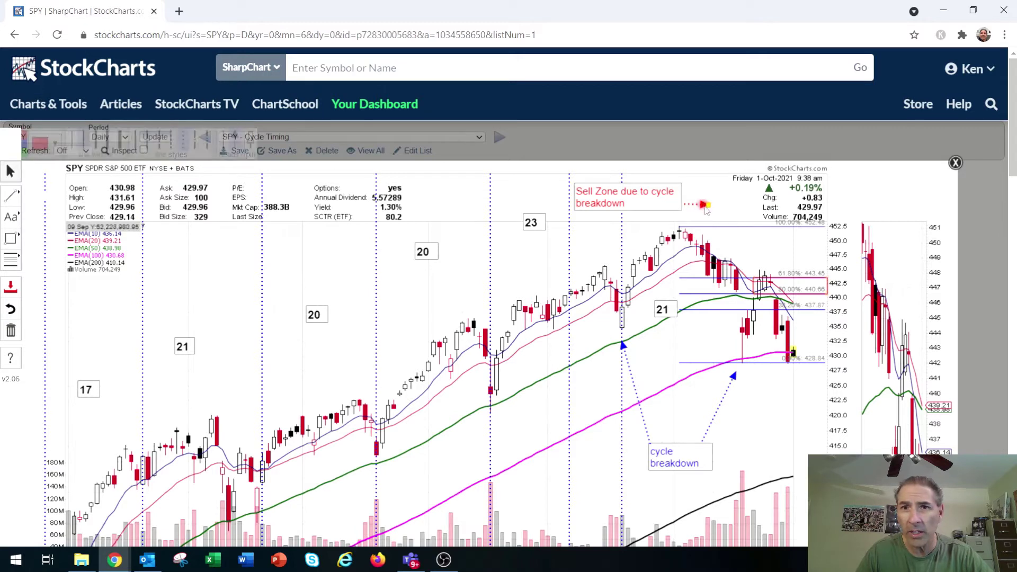
{"action": "mouse_move", "coordinate": [710, 204]}
{"action": "left_mouse_down"}
{"action": "mouse_move", "coordinate": [774, 256]}
{"action": "mouse_move", "coordinate": [774, 280]}
{"action": "left_mouse_up"}
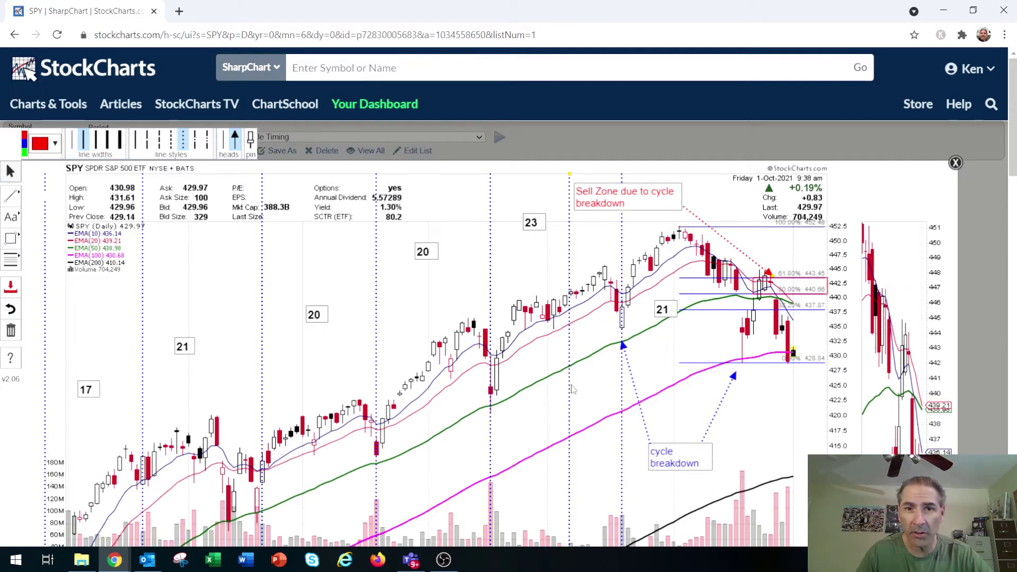
{"action": "left_click_drag", "start_coordinate": [570, 393], "coordinate": [744, 422]}
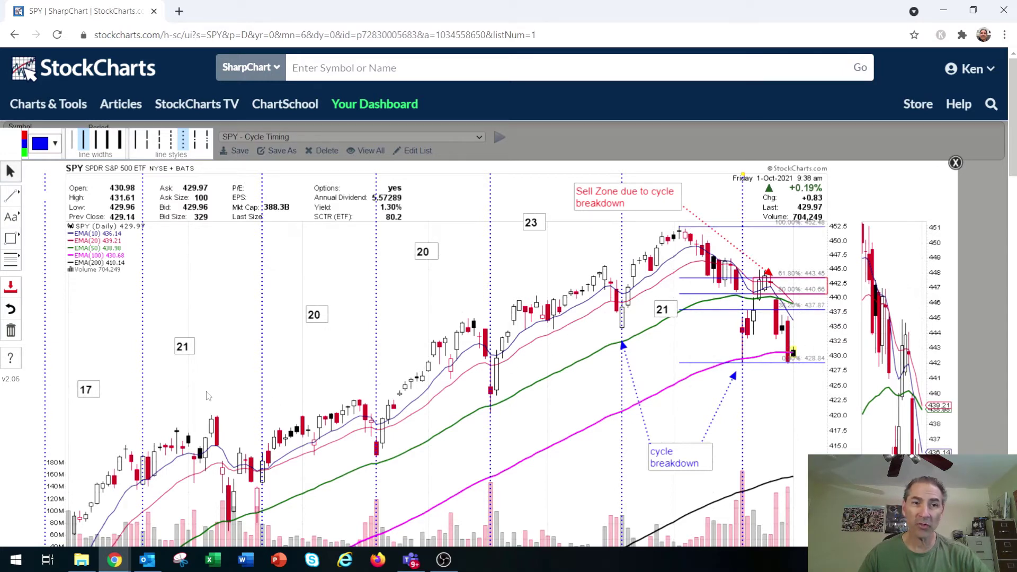
{"action": "left_click", "coordinate": [87, 395]}
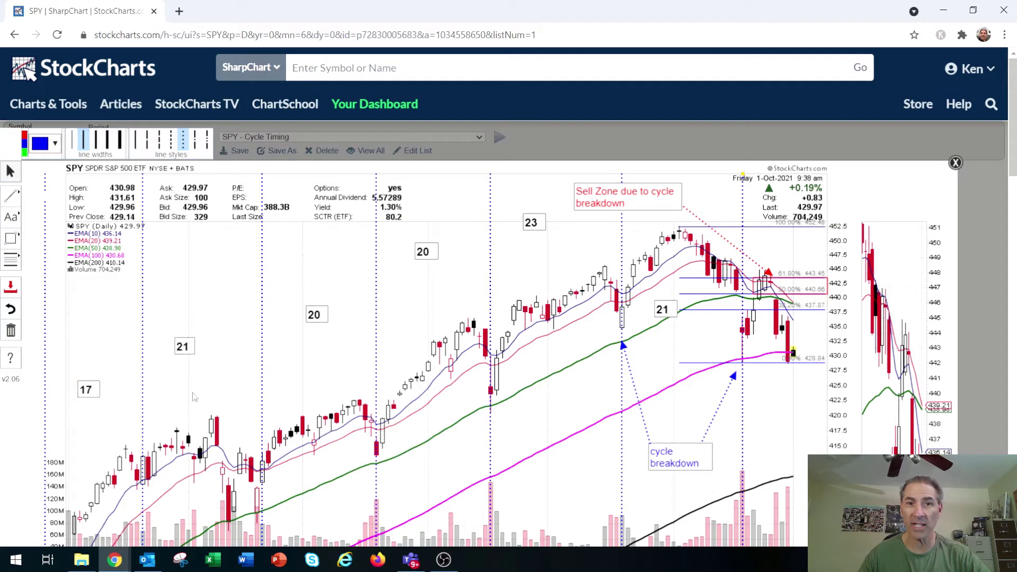
{"action": "left_click", "coordinate": [546, 219]}
{"action": "left_click", "coordinate": [760, 401]}
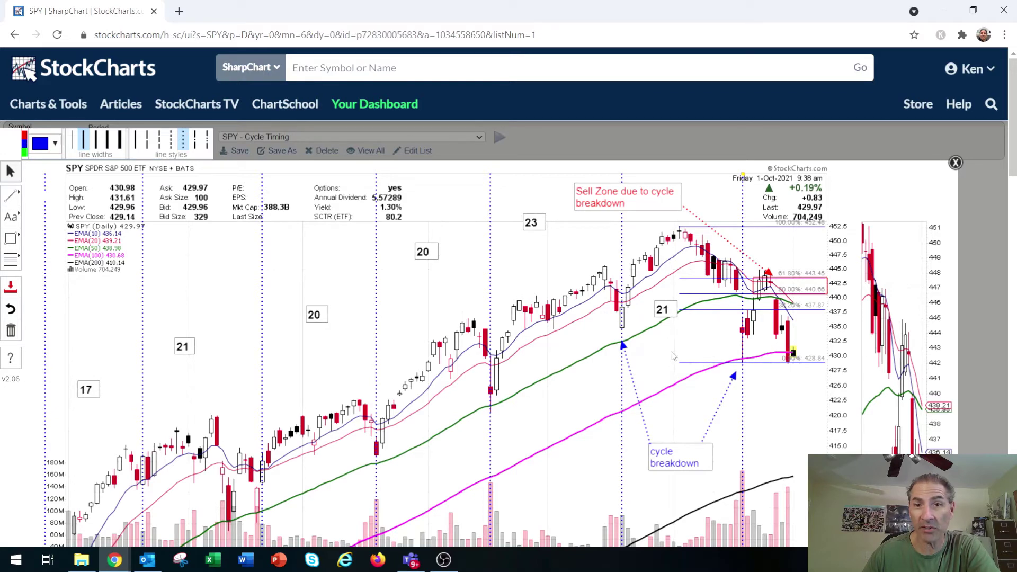
Exit the chart annotation editor and save the changes.
{"action": "left_click", "coordinate": [956, 163]}
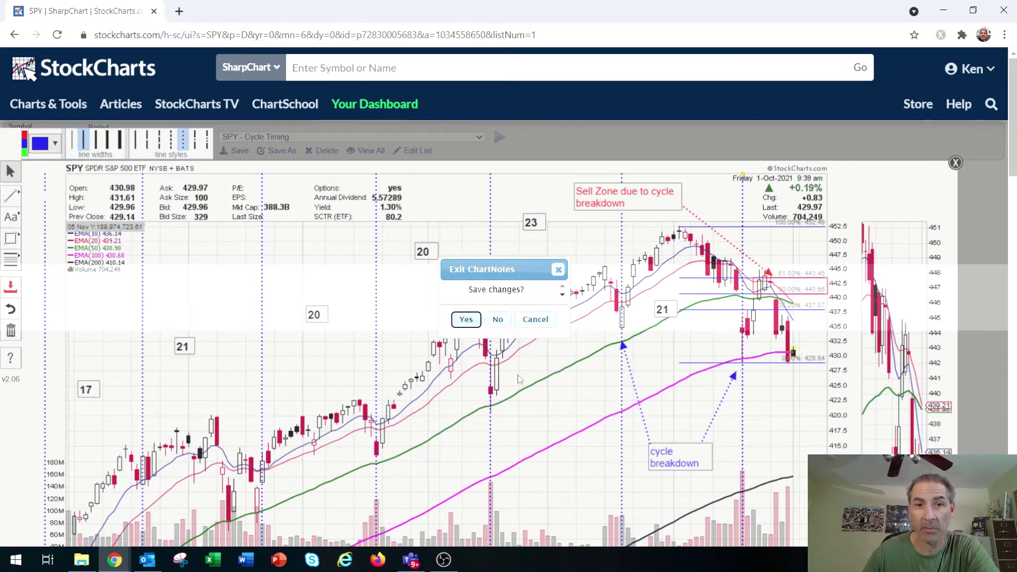
{"action": "left_click", "coordinate": [466, 319]}
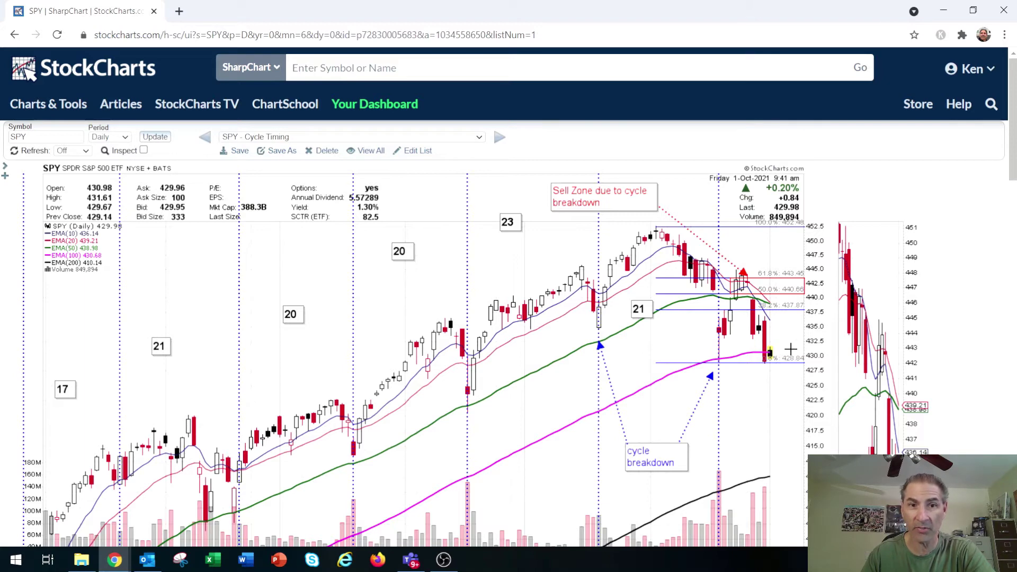
Review the slide on timing the SPY cash-secured put in PowerPoint and return to the SPY chart in Chrome.
{"action": "key", "text": "alt+Tab"}
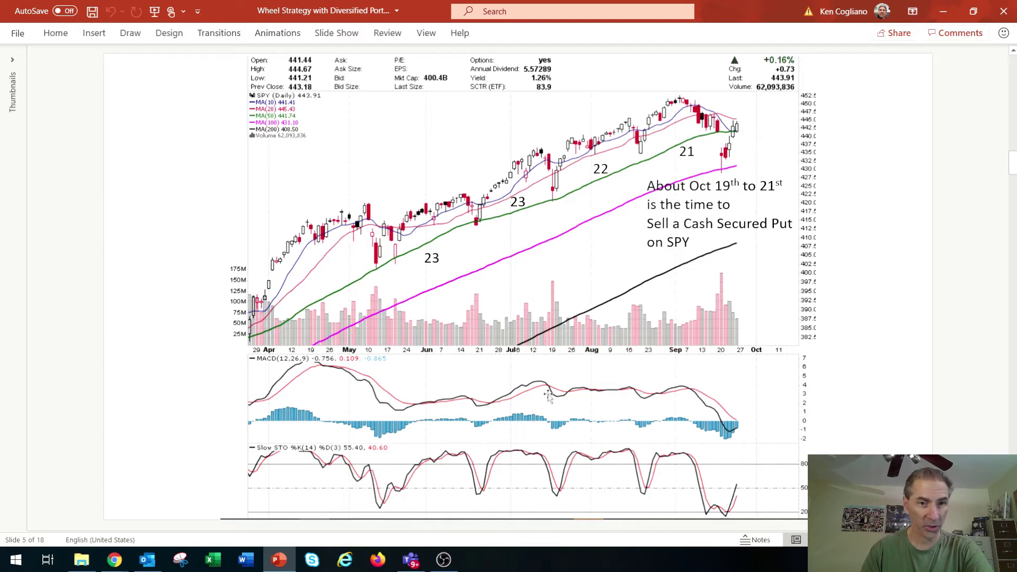
{"action": "mouse_move", "coordinate": [118, 562]}
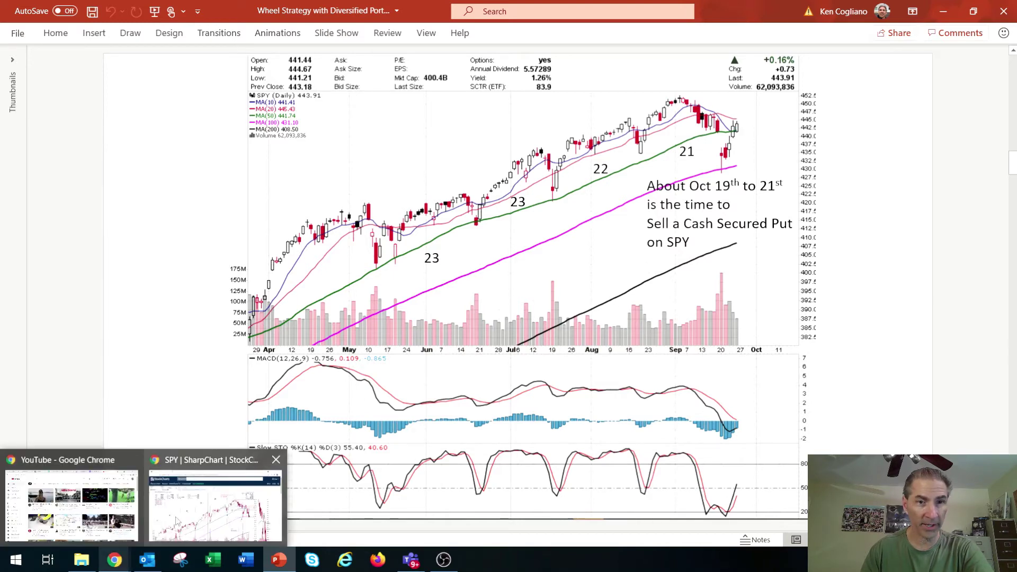
{"action": "left_click", "coordinate": [217, 503]}
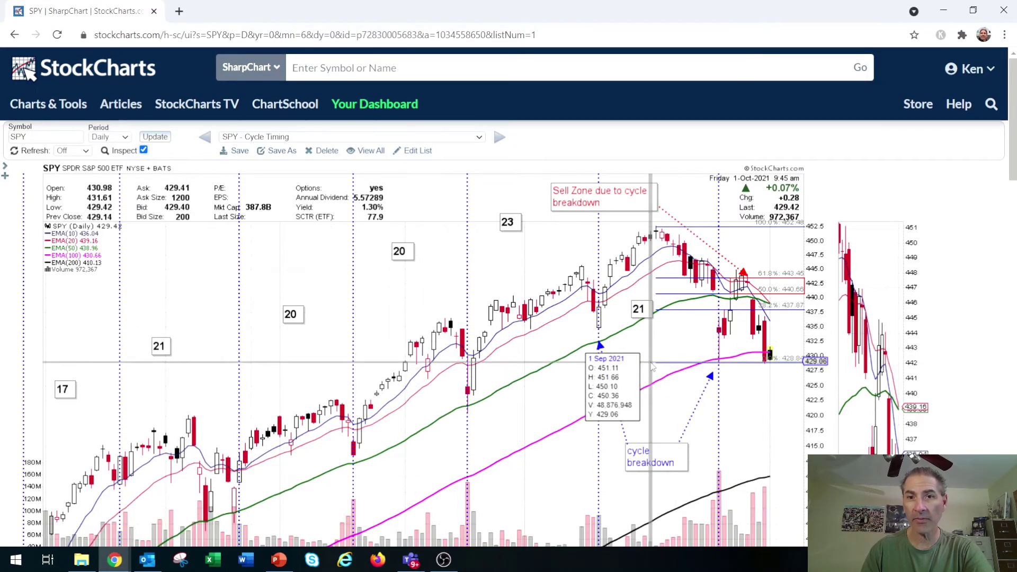
Inspect the daily price data around the SPY chart's 20 September cycle low and turn data inspection off.
{"action": "scroll", "coordinate": [677, 339], "scroll_direction": "down", "scroll_amount": 2}
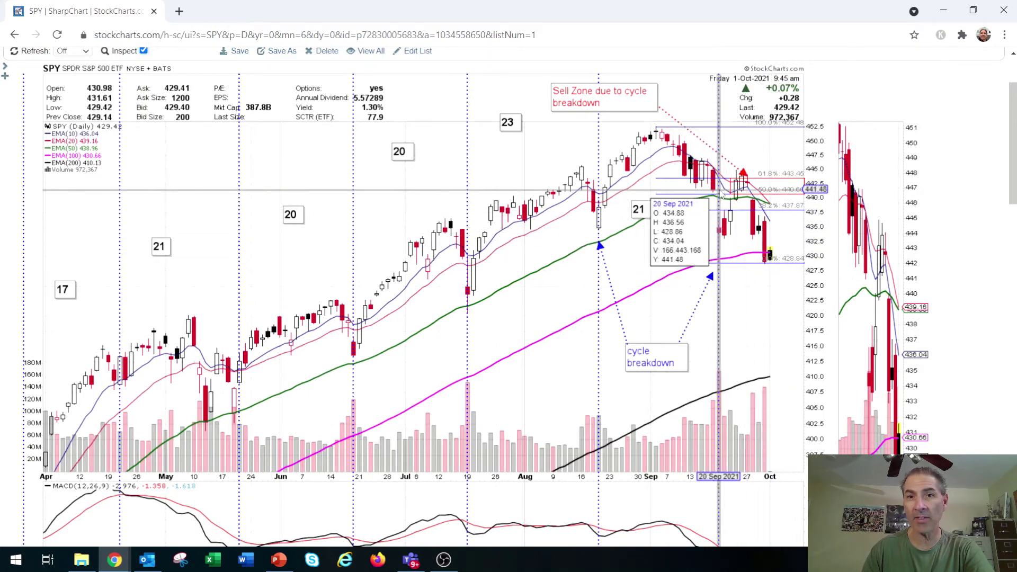
{"action": "scroll", "coordinate": [270, 212], "scroll_direction": "up", "scroll_amount": 1}
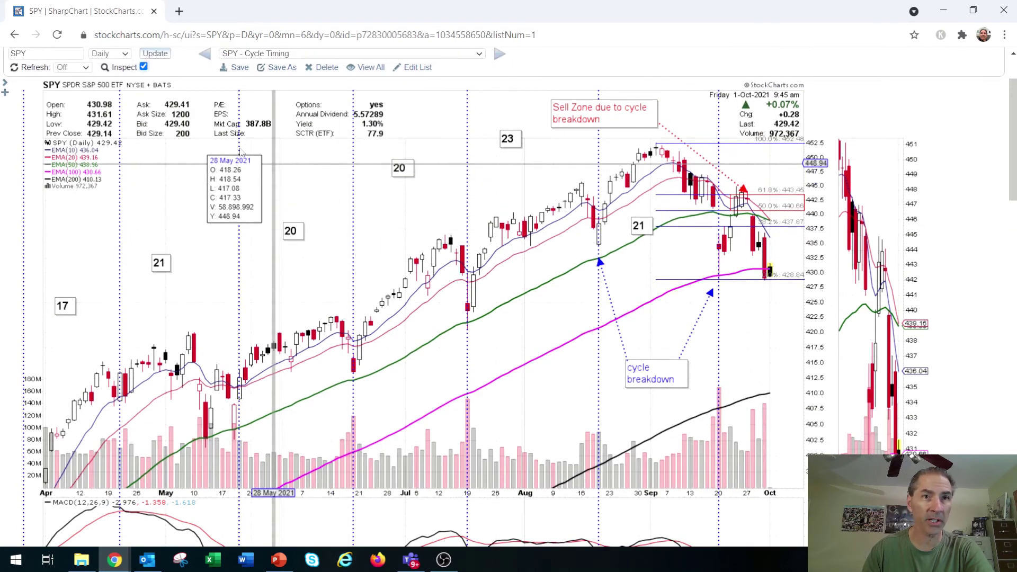
{"action": "left_click", "coordinate": [144, 67]}
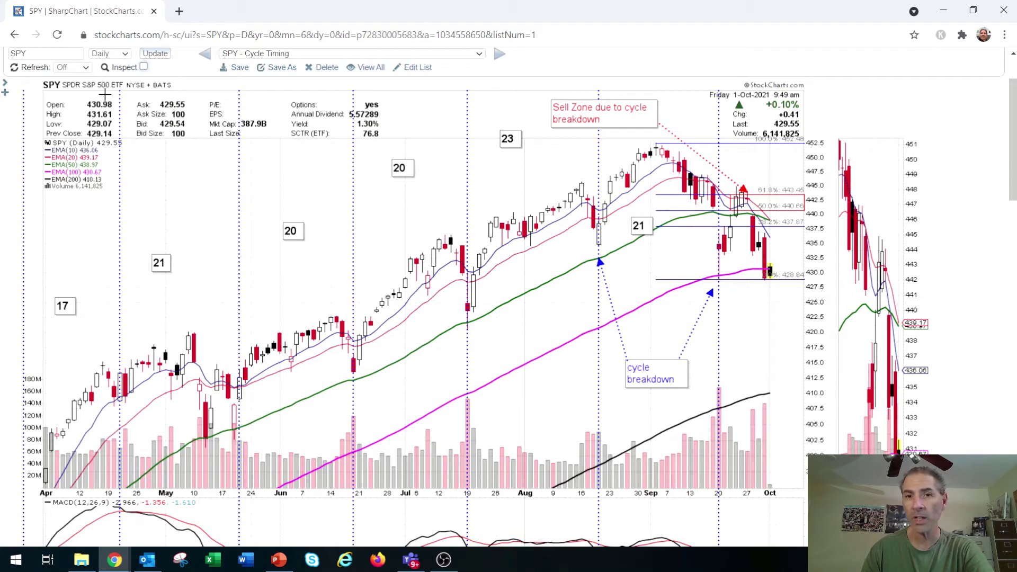
Load the saved chart "GLD Cycle Timing" from the chart list.
{"action": "left_click", "coordinate": [265, 57]}
{"action": "scroll", "coordinate": [388, 266], "scroll_direction": "down", "scroll_amount": 5}
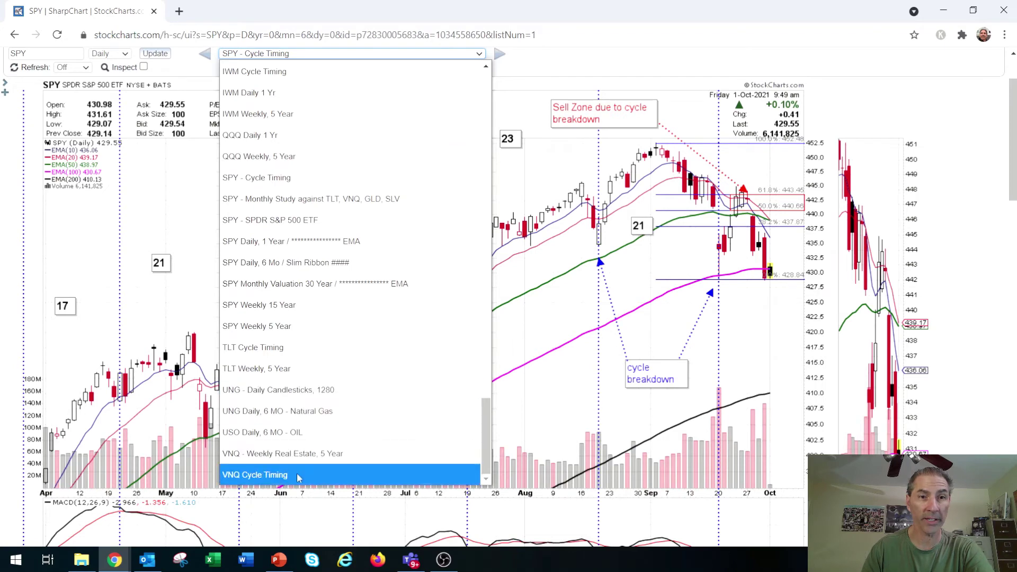
{"action": "scroll", "coordinate": [289, 411], "scroll_direction": "up", "scroll_amount": 1}
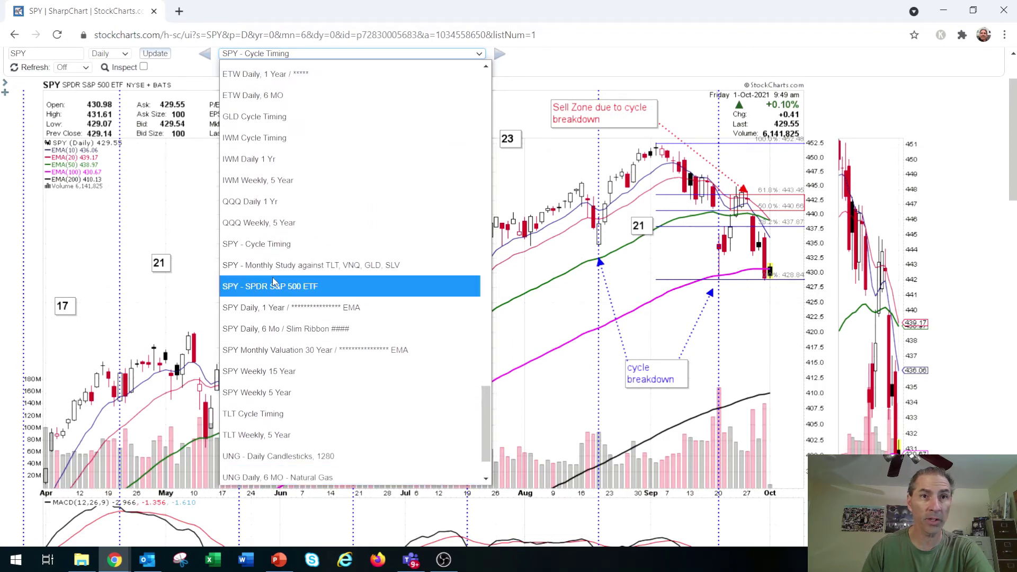
{"action": "left_click", "coordinate": [262, 116]}
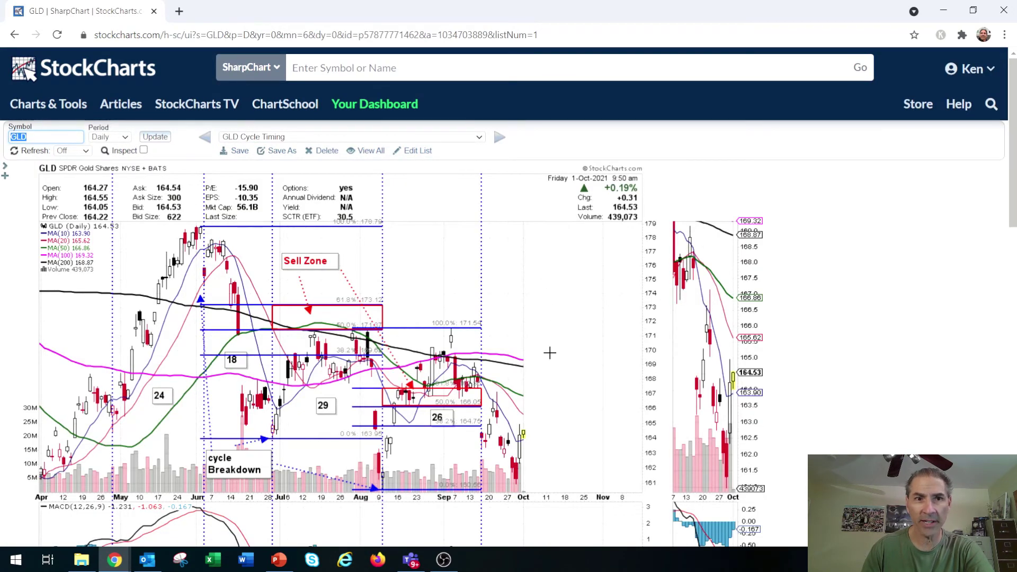
Set the GLD chart's size to 1280 and update the chart.
{"action": "scroll", "coordinate": [416, 349], "scroll_direction": "down", "scroll_amount": 1}
{"action": "scroll", "coordinate": [416, 349], "scroll_direction": "down", "scroll_amount": 5}
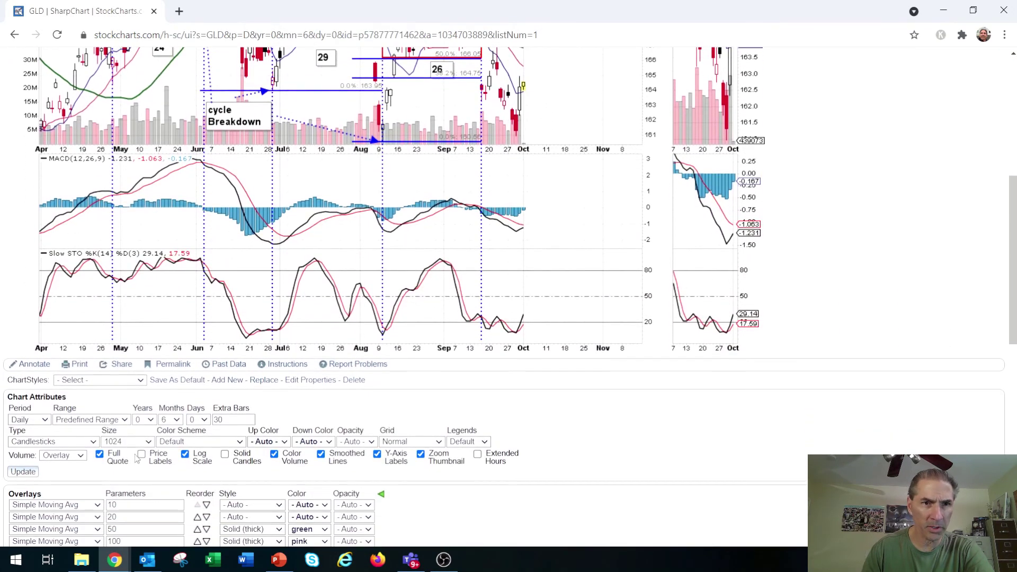
{"action": "left_click", "coordinate": [136, 444]}
{"action": "left_click", "coordinate": [114, 340]}
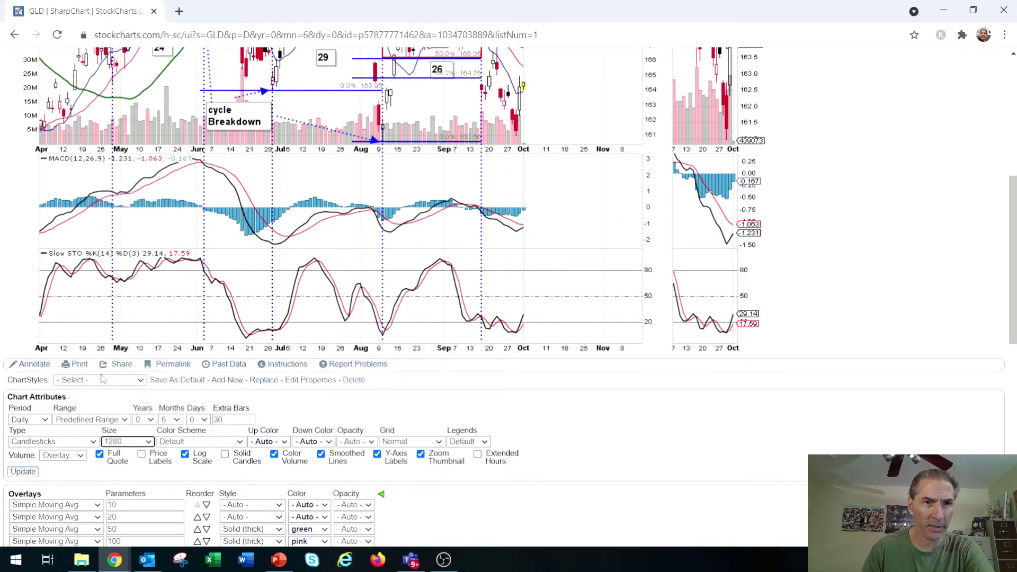
{"action": "left_click", "coordinate": [36, 469]}
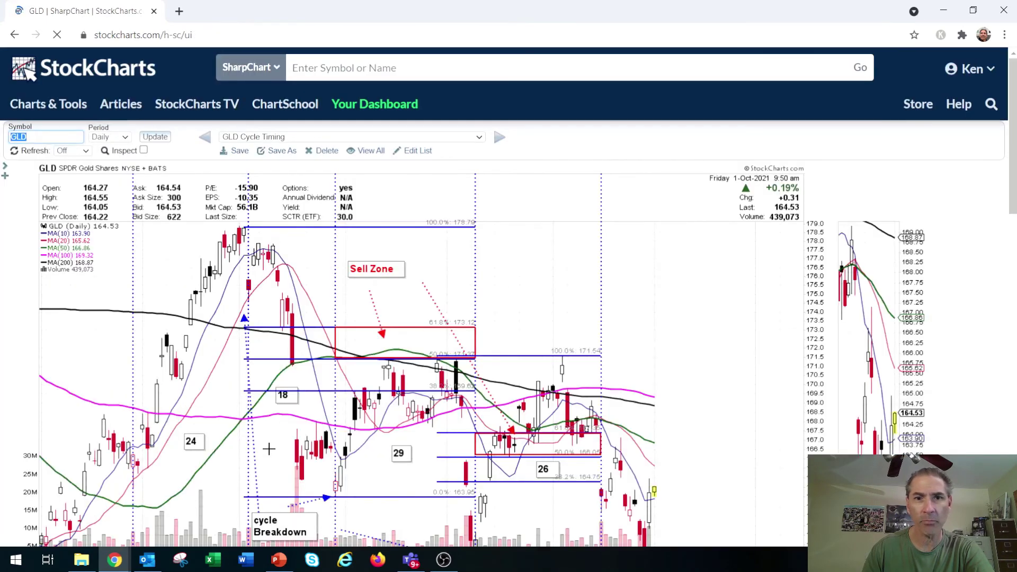
{"action": "scroll", "coordinate": [665, 352], "scroll_direction": "down", "scroll_amount": 2}
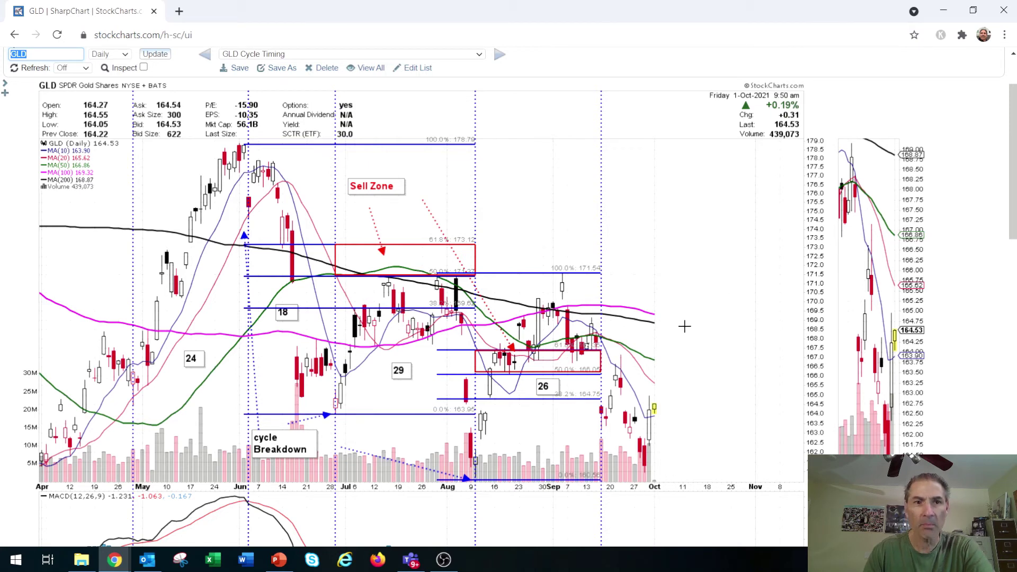
Set the GLD chart's extra bars to 15 and update the chart.
{"action": "scroll", "coordinate": [686, 360], "scroll_direction": "down", "scroll_amount": 4}
{"action": "scroll", "coordinate": [686, 359], "scroll_direction": "down", "scroll_amount": 5}
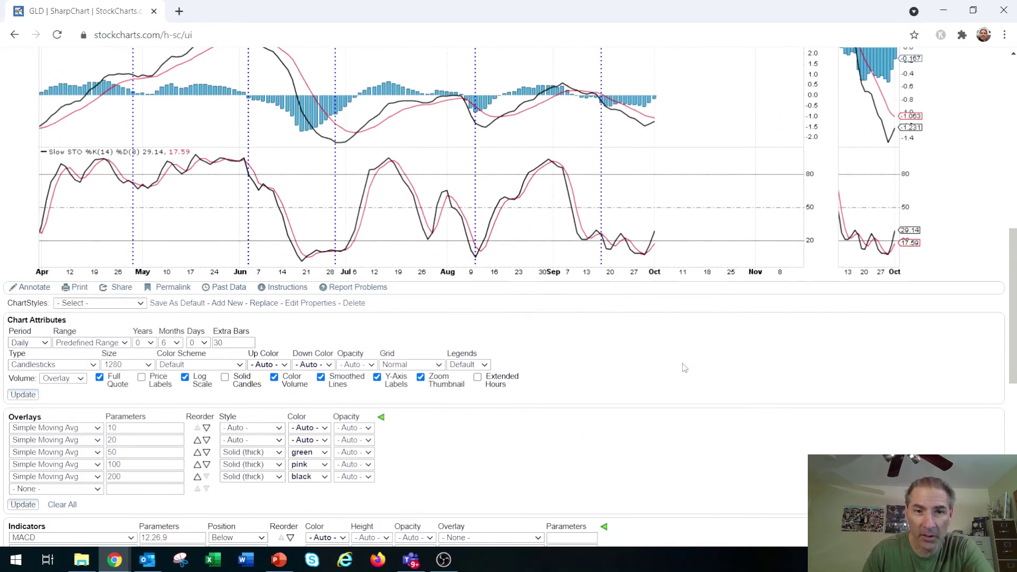
{"action": "left_click", "coordinate": [214, 343]}
{"action": "double_click", "coordinate": [213, 342]}
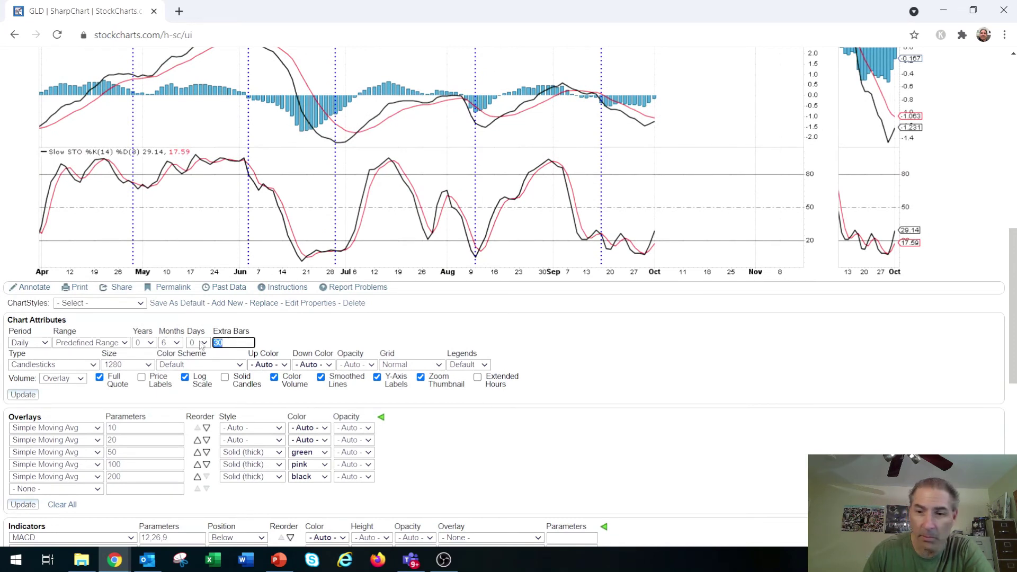
{"action": "type", "text": "15"}
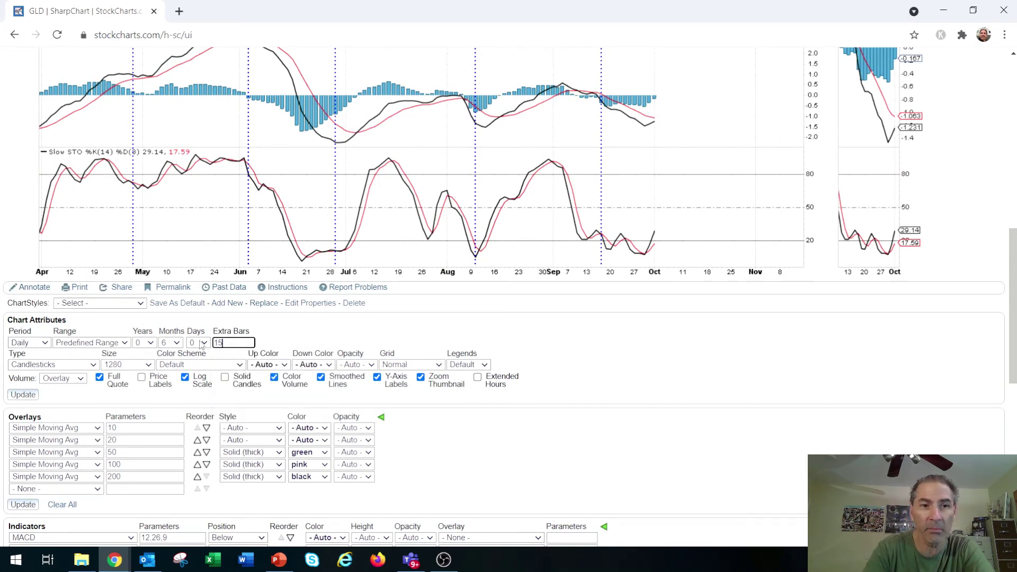
{"action": "left_click", "coordinate": [23, 395]}
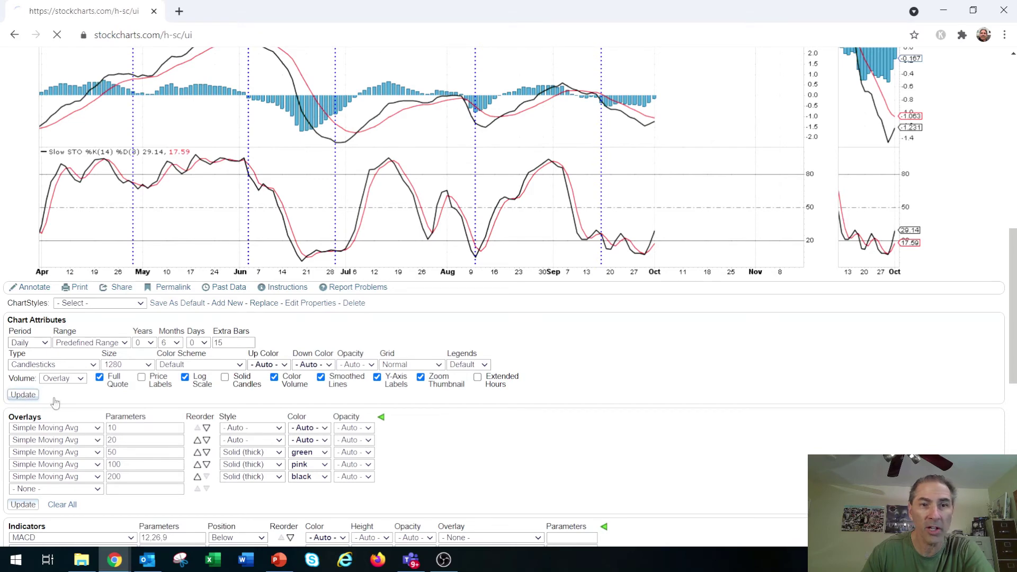
{"action": "scroll", "coordinate": [752, 386], "scroll_direction": "down", "scroll_amount": 2}
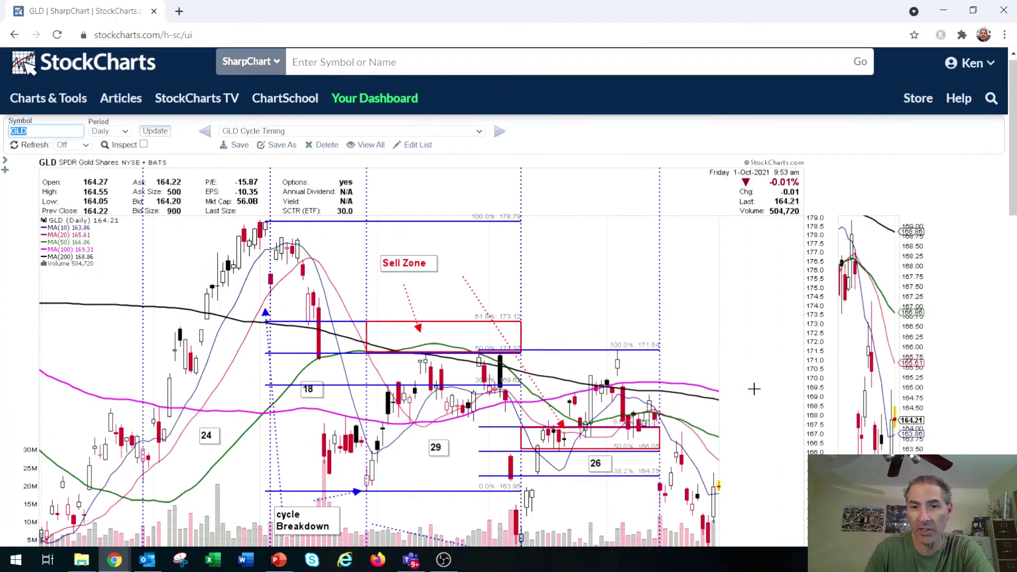
Save the resized GLD Cycle Timing chart with its new settings and confirm the save.
{"action": "scroll", "coordinate": [753, 388], "scroll_direction": "up", "scroll_amount": 2}
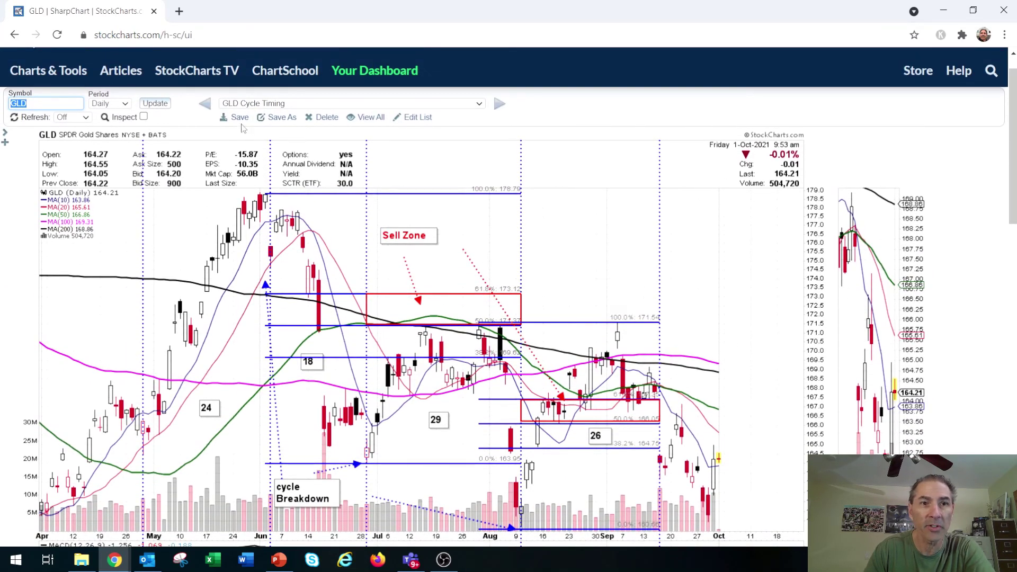
{"action": "left_click", "coordinate": [236, 119]}
{"action": "left_click", "coordinate": [263, 156]}
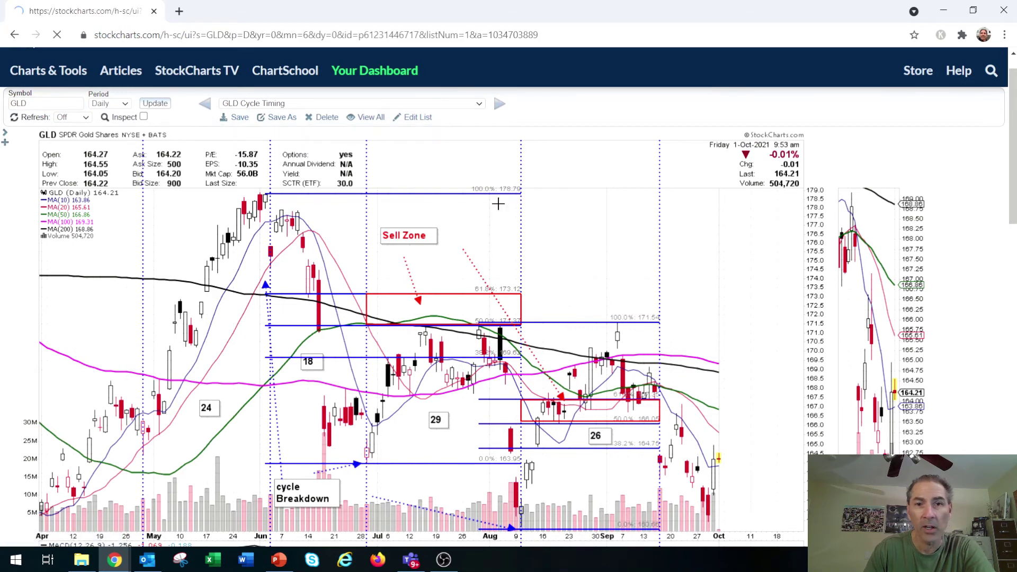
{"action": "scroll", "coordinate": [793, 374], "scroll_direction": "down", "scroll_amount": 2}
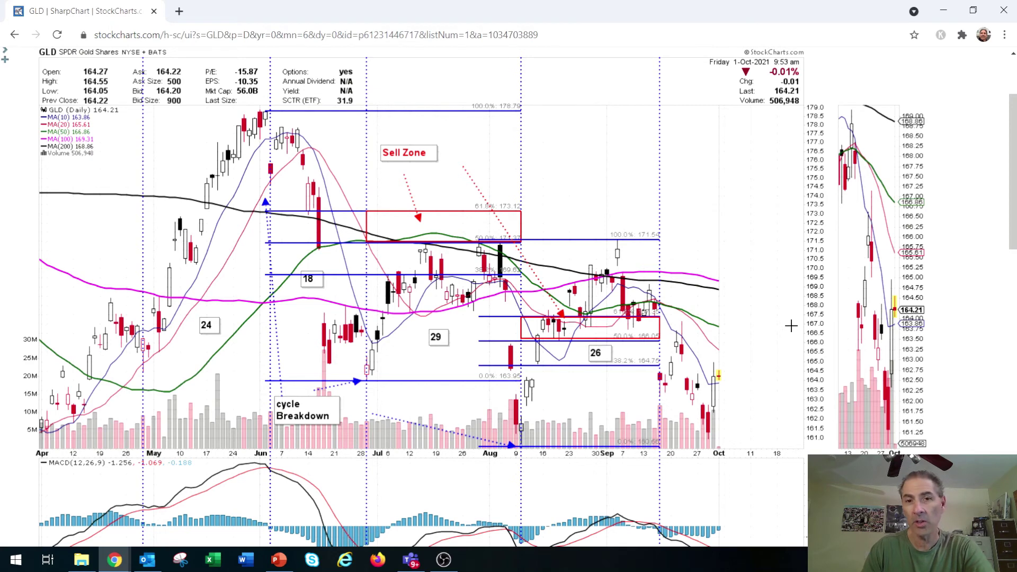
{"action": "scroll", "coordinate": [786, 320], "scroll_direction": "down", "scroll_amount": 2}
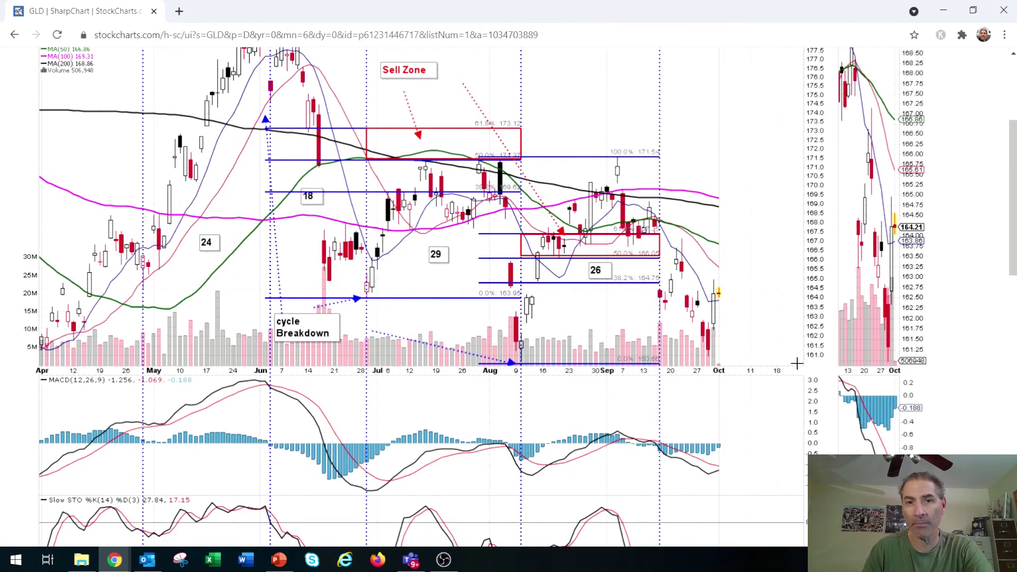
{"action": "scroll", "coordinate": [797, 364], "scroll_direction": "up", "scroll_amount": 3}
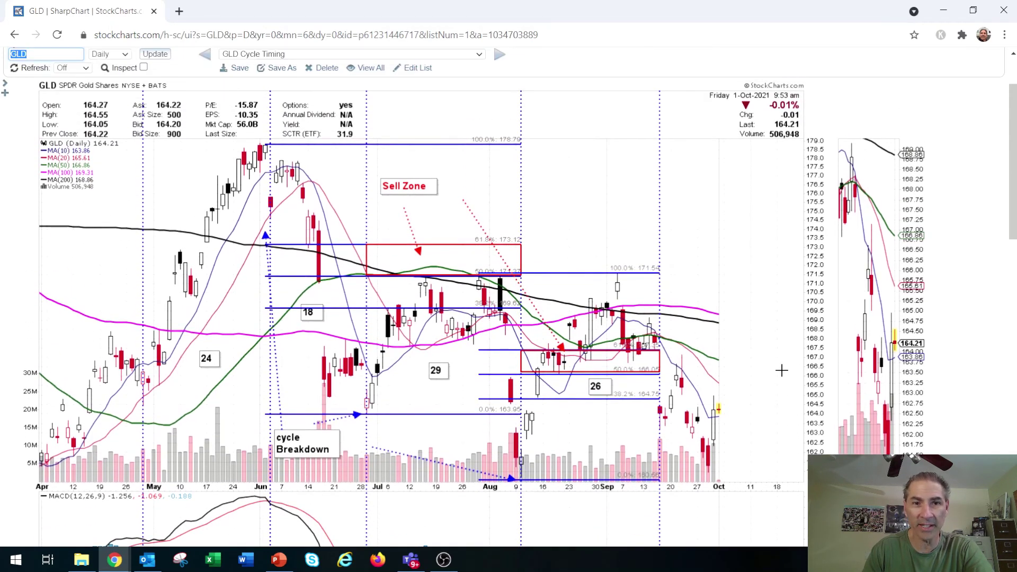